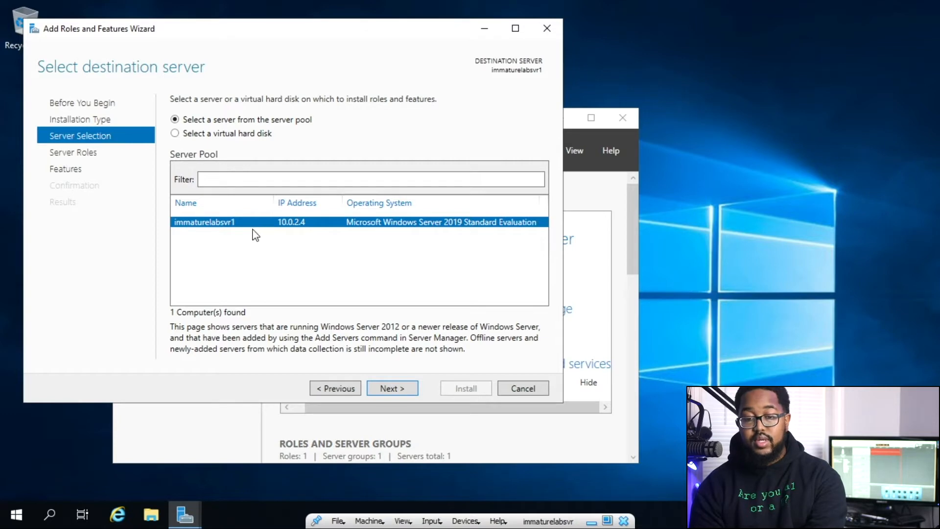
Tick Active Directory Domain Services, DNS Server and DHCP Server, accepting each role's required tools.
left_click(411, 389)
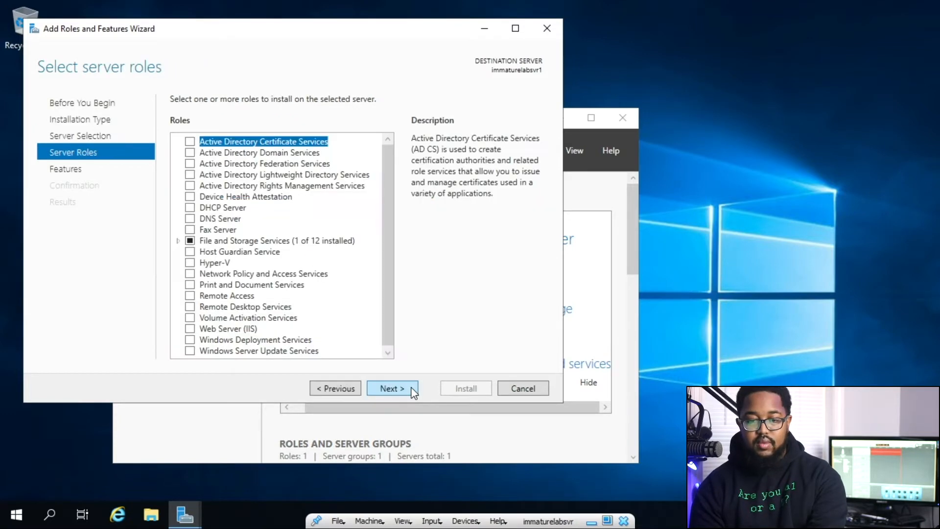
left_click(190, 153)
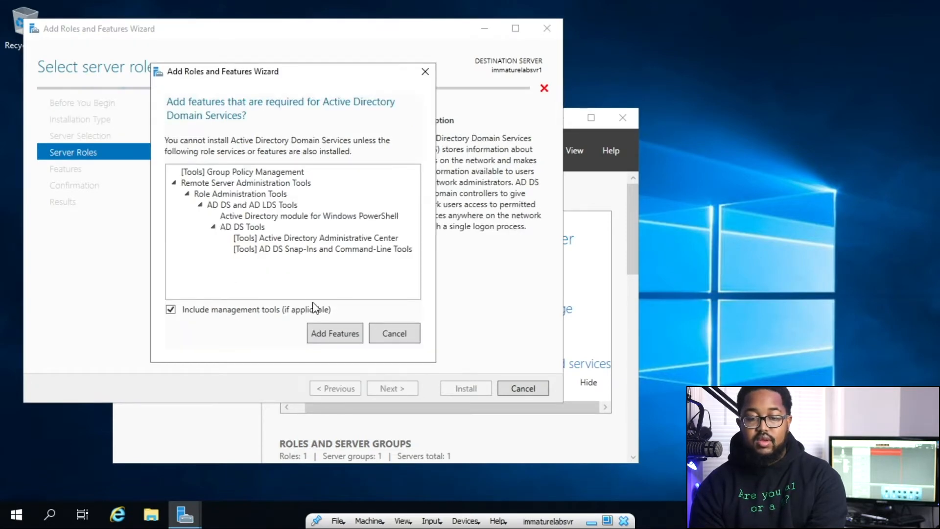
left_click(322, 332)
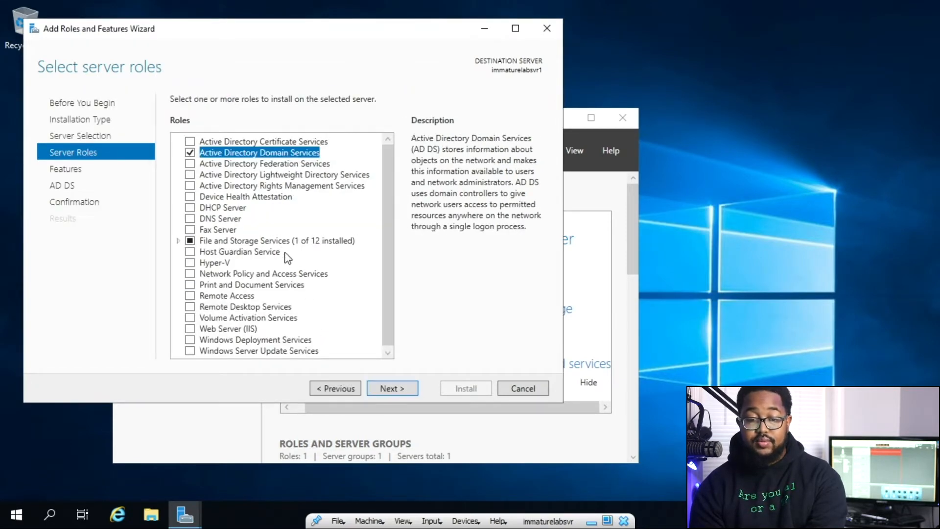
left_click(190, 218)
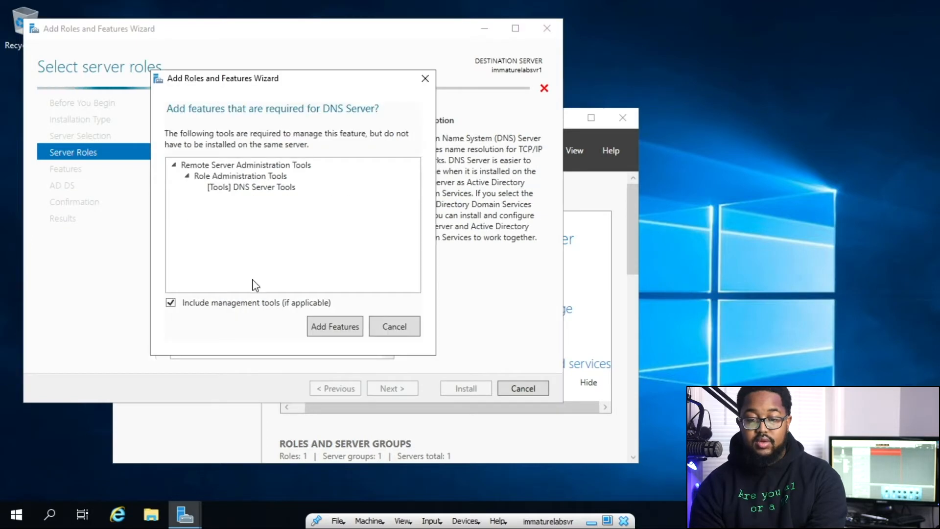
left_click(316, 332)
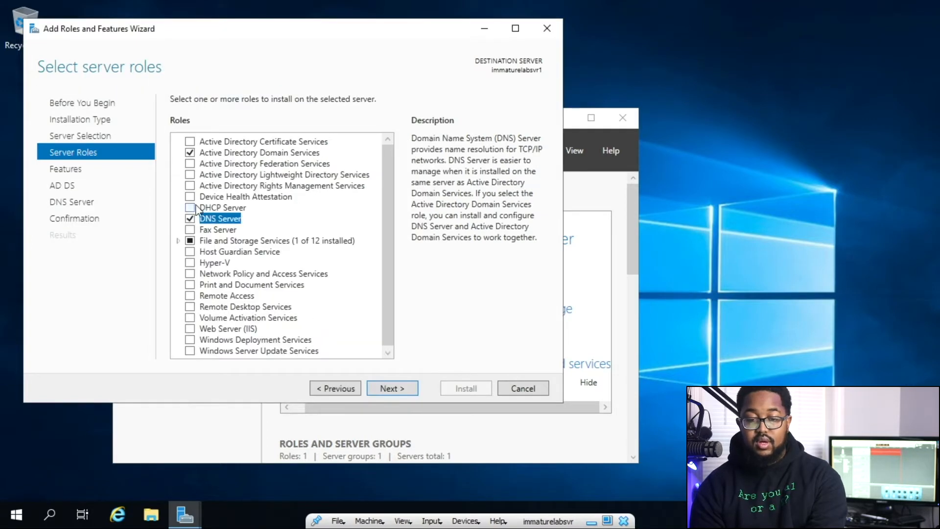
left_click(196, 204)
left_click(314, 327)
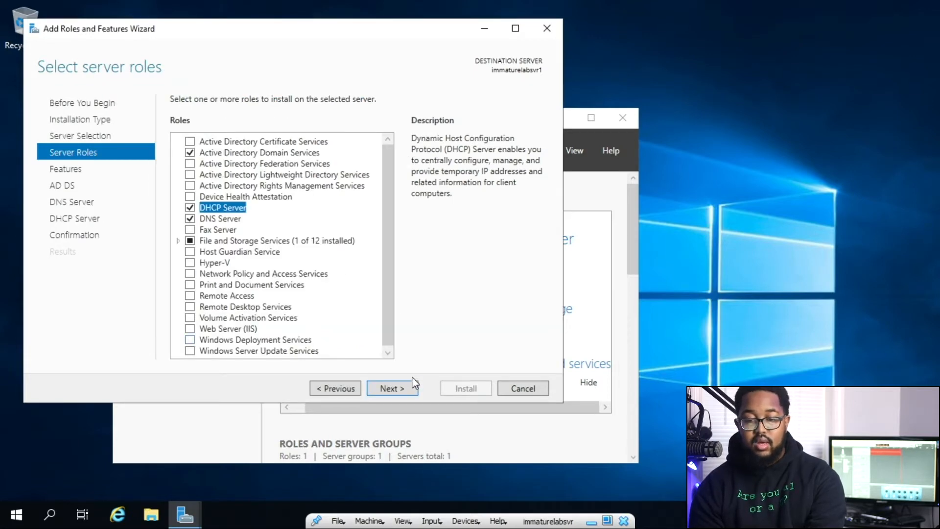
left_click(401, 383)
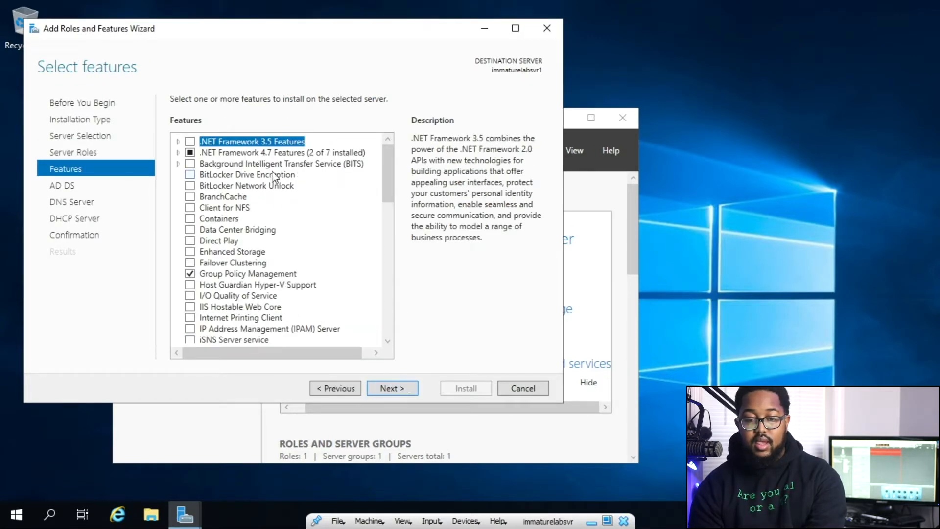
Add .NET Framework 3.5 Features and install them with the AD DS, DNS and DHCP roles.
left_click(192, 141)
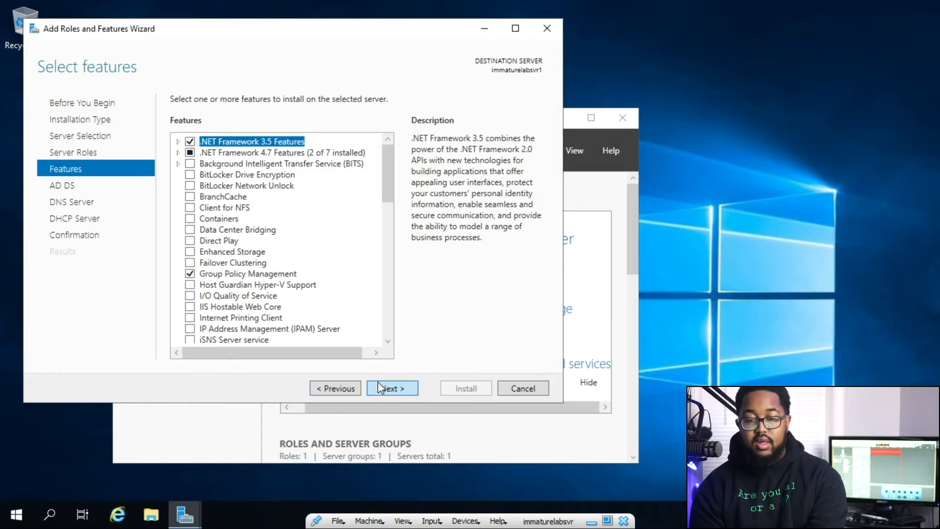
left_click(392, 387)
left_click(392, 388)
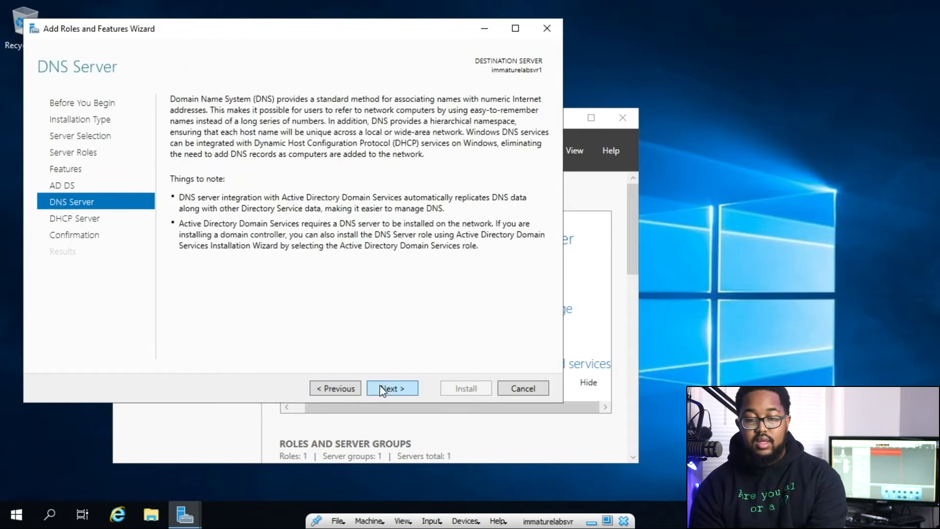
left_click(385, 388)
left_click(381, 388)
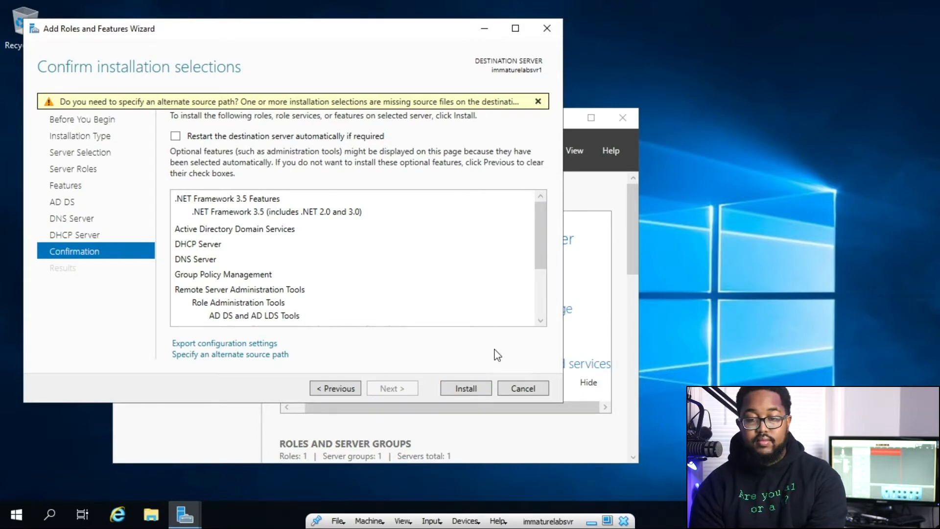
left_click(466, 389)
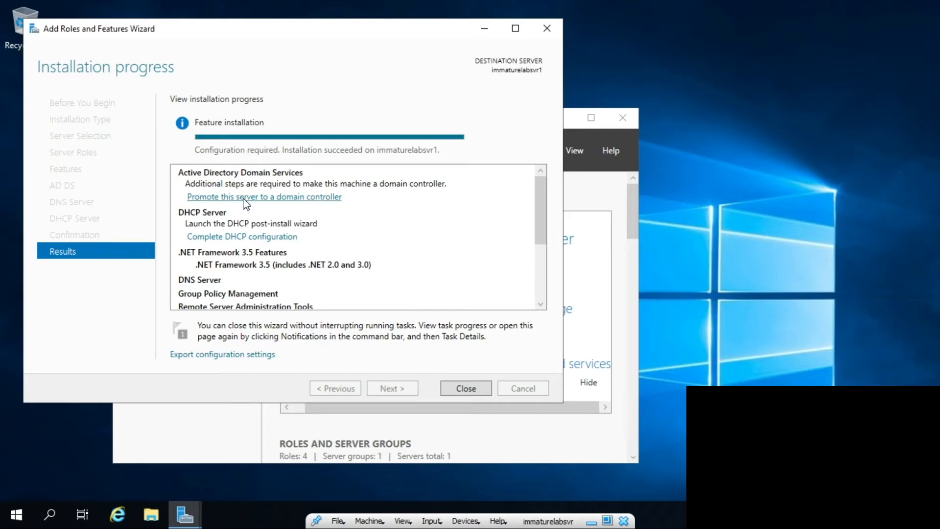
Start domain controller promotion as a new forest with root domain theimmaturelab.com.
left_click(244, 197)
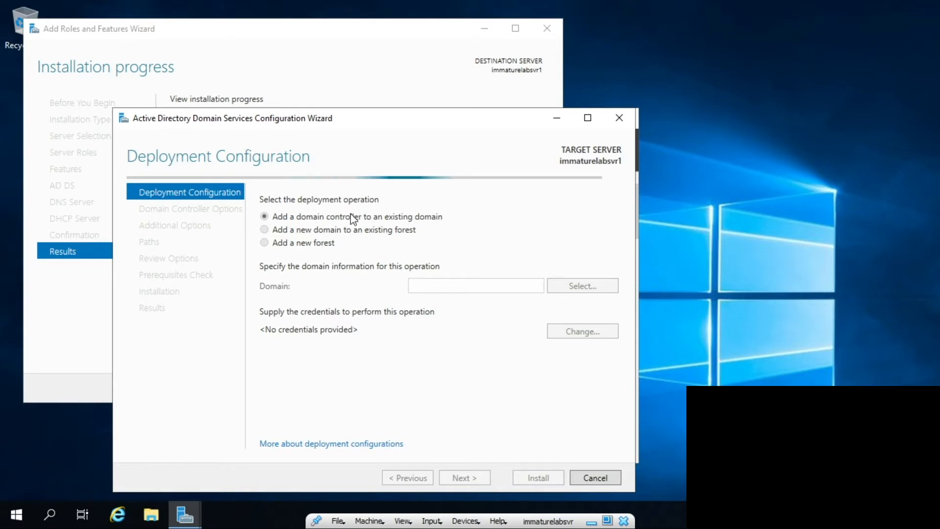
left_click(321, 245)
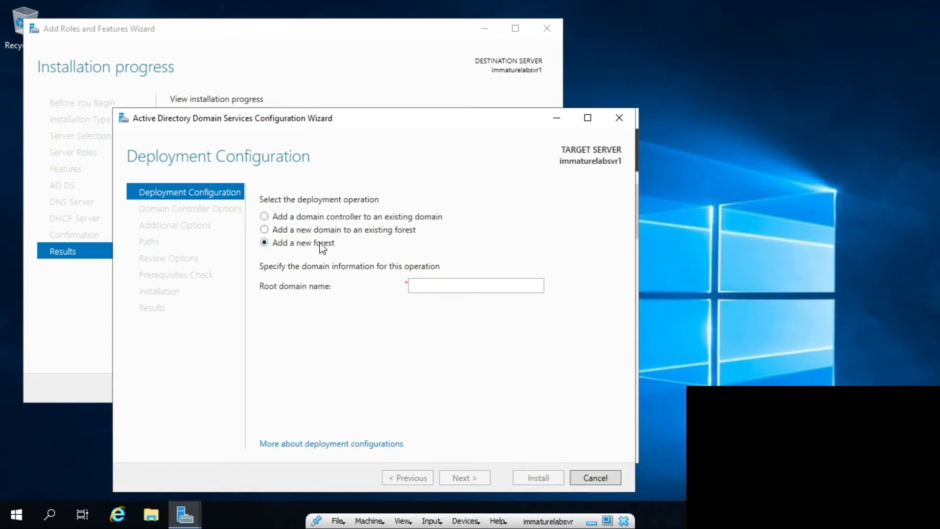
left_click(419, 284)
type("theimmaturelab.com")
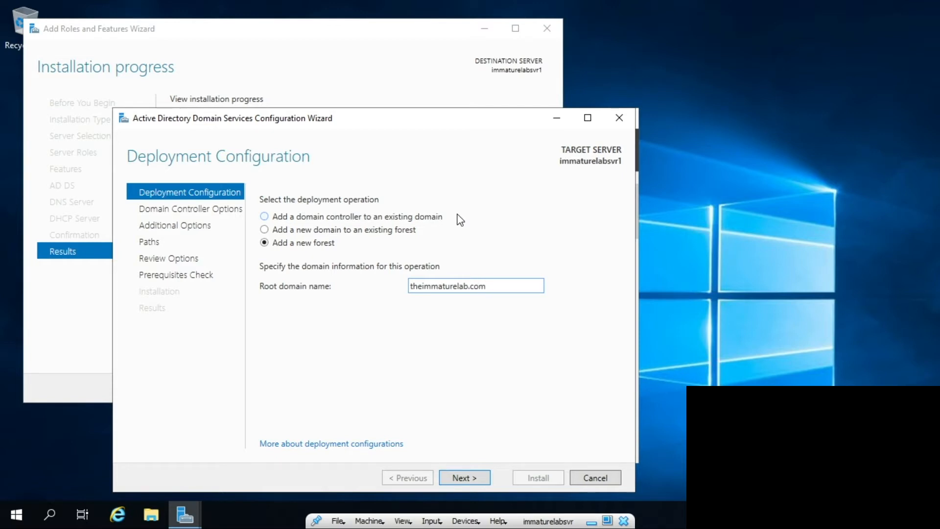
left_click(486, 474)
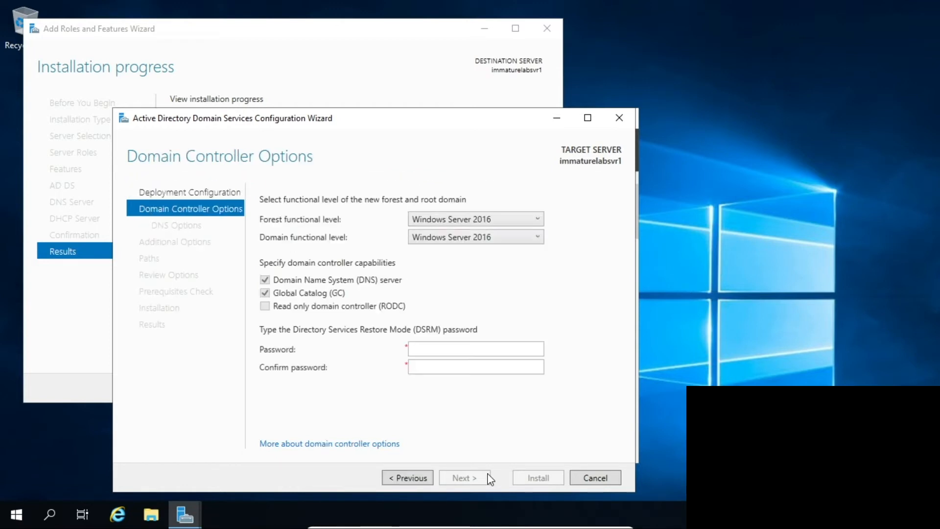
Enter and confirm the Directory Services Restore Mode password.
left_click(517, 347)
type("•••••••••")
key("Tab")
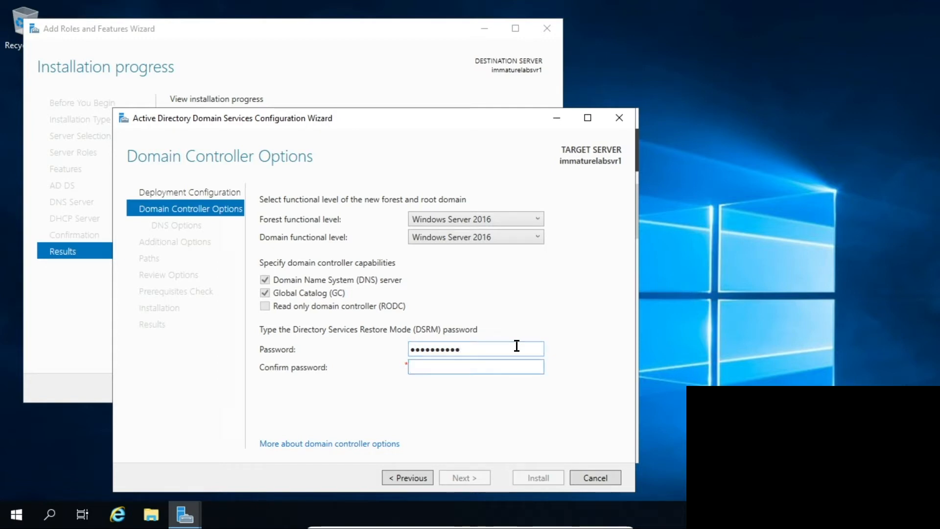
type("•••••••••••")
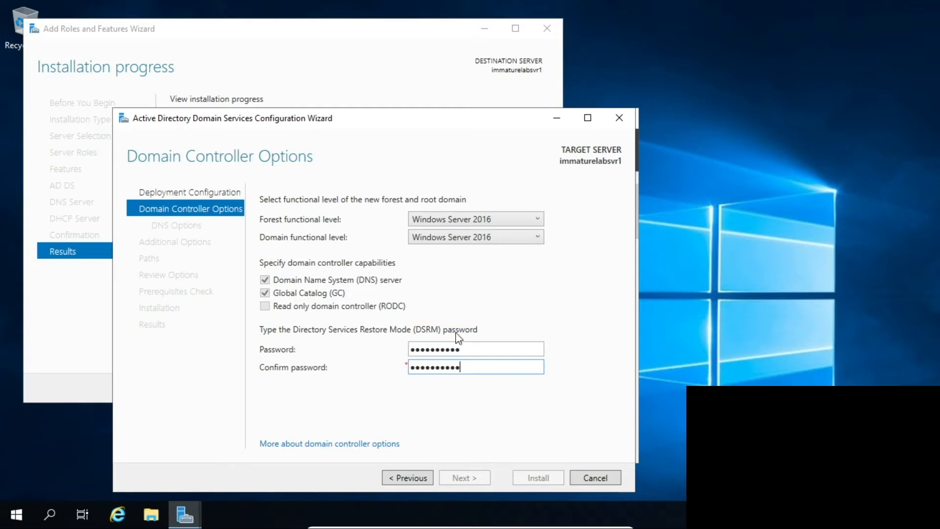
Keep domain and forest functional levels at Windows Server 2016, re-enter the password, and continue.
left_click(488, 237)
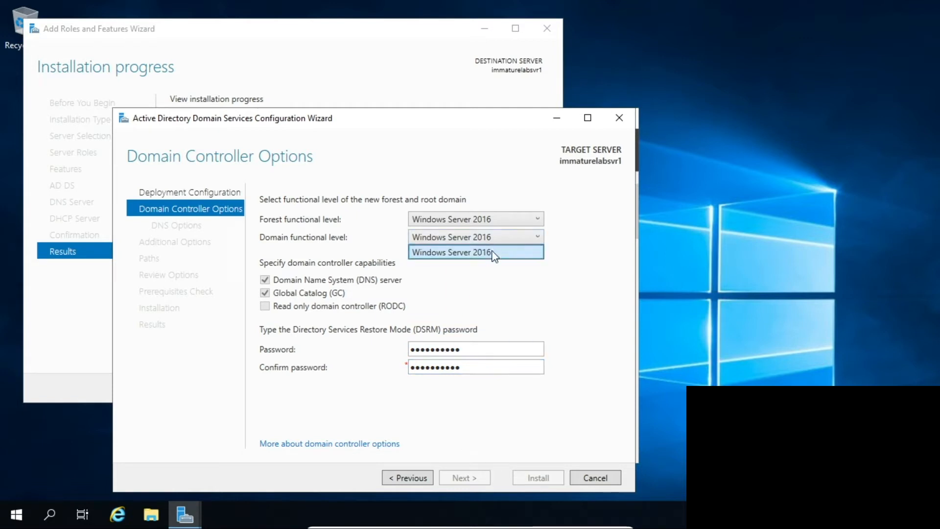
left_click(495, 254)
left_click(492, 220)
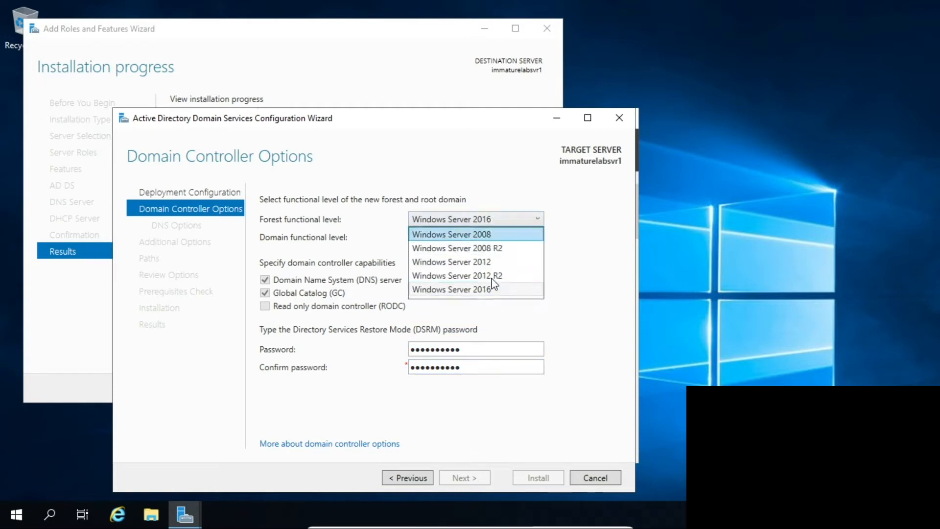
left_click(491, 286)
double_click(514, 346)
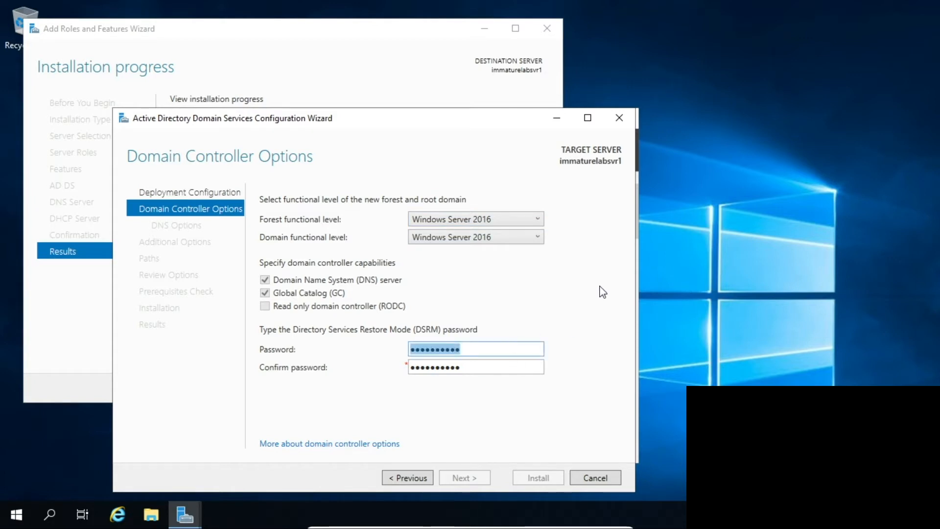
type("P@s")
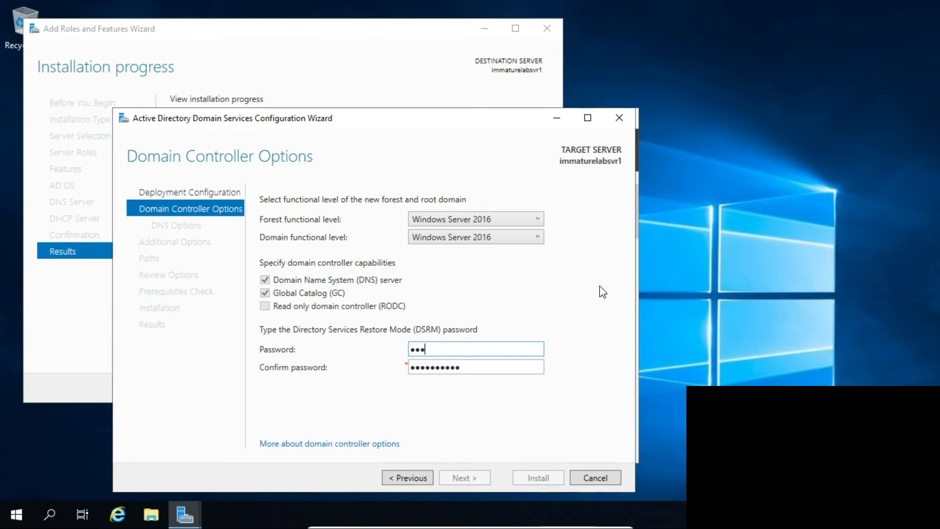
type("•••••••")
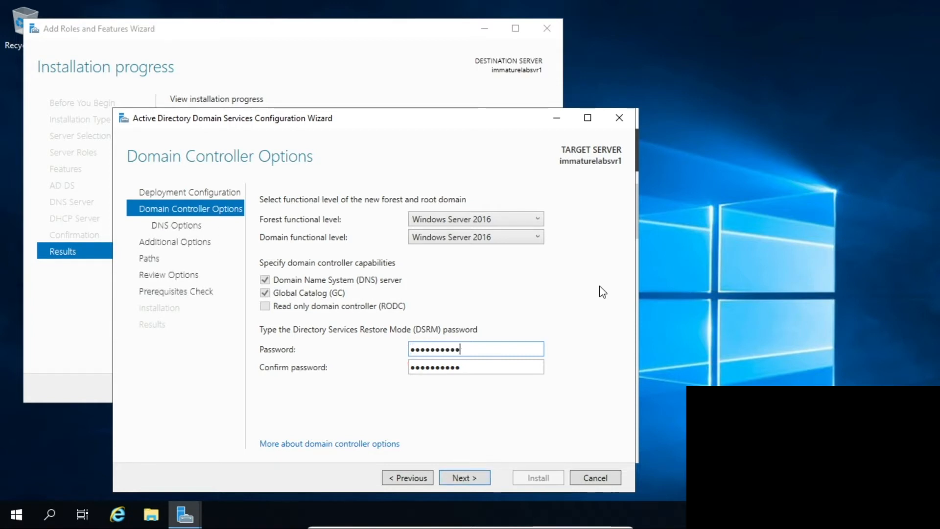
left_click(462, 479)
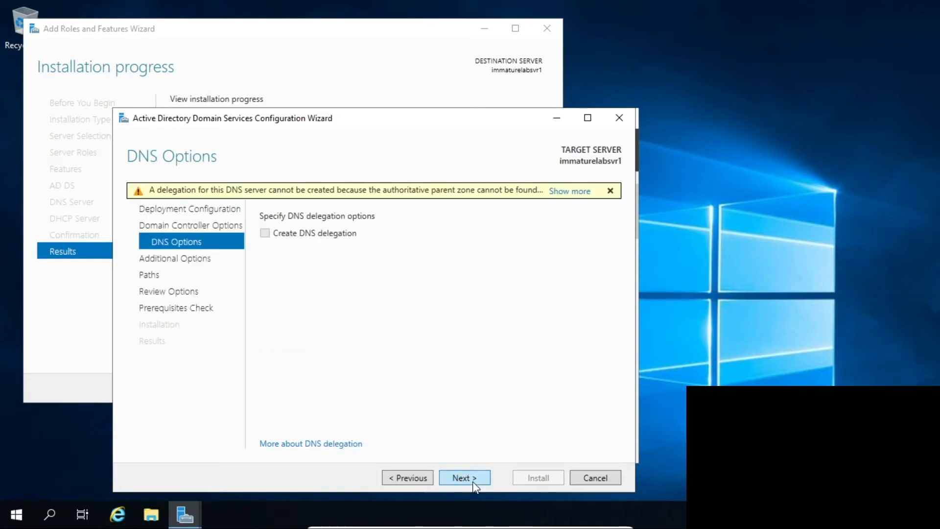
Skip DNS delegation, accept NetBIOS name THEIMMATURELAB and default paths, and run the prerequisites check.
left_click(473, 482)
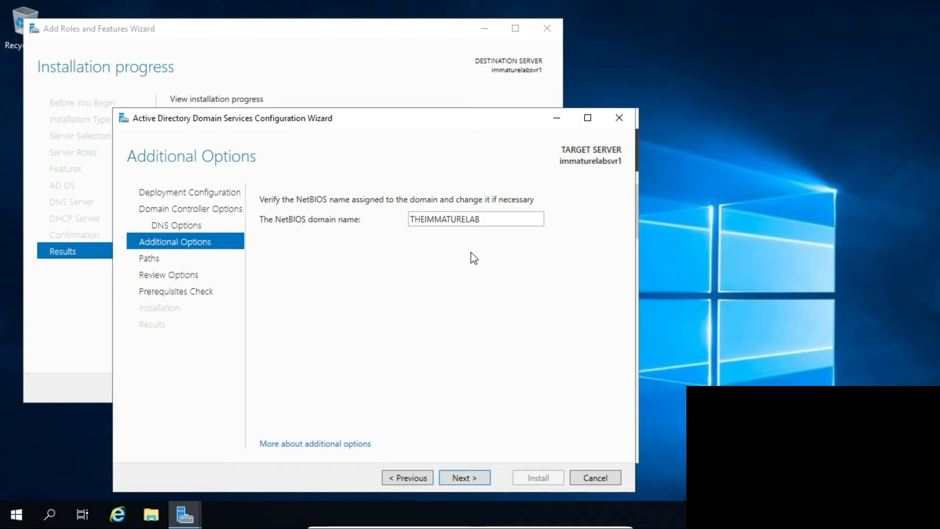
left_click(468, 473)
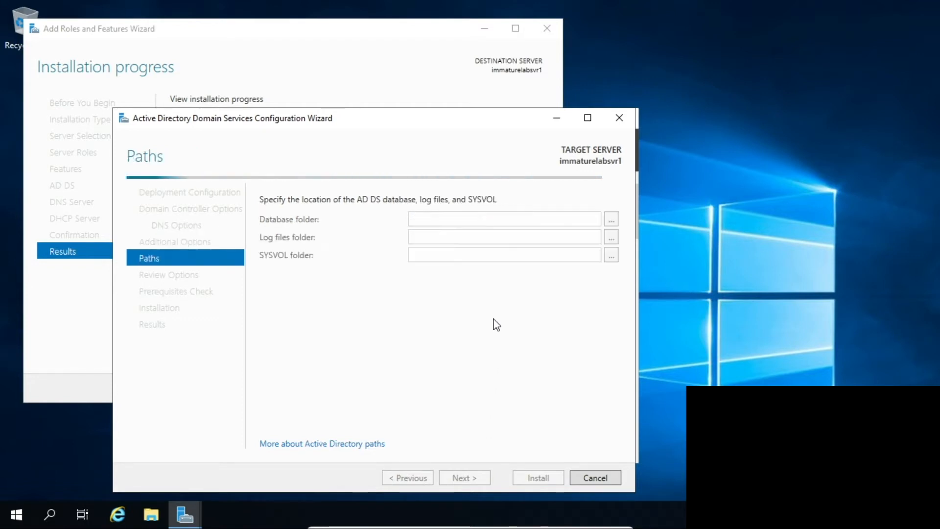
left_click(468, 479)
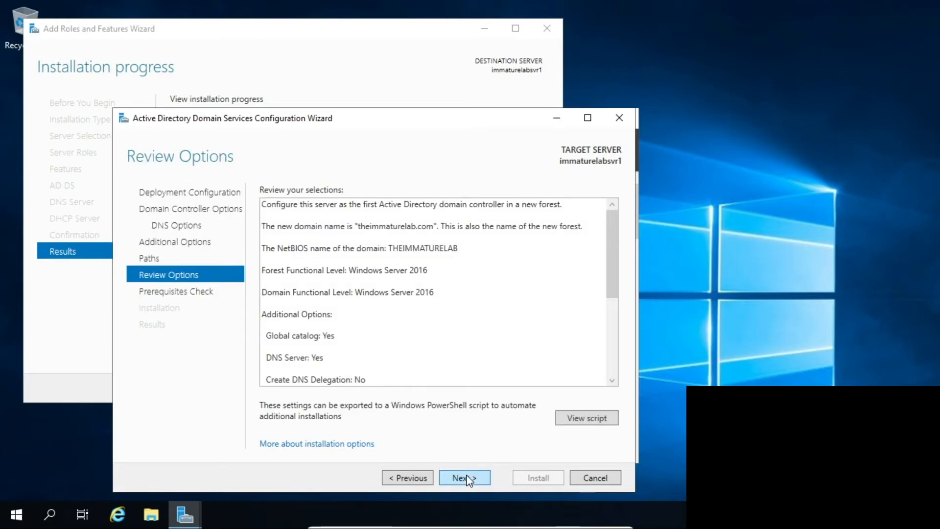
left_click(468, 479)
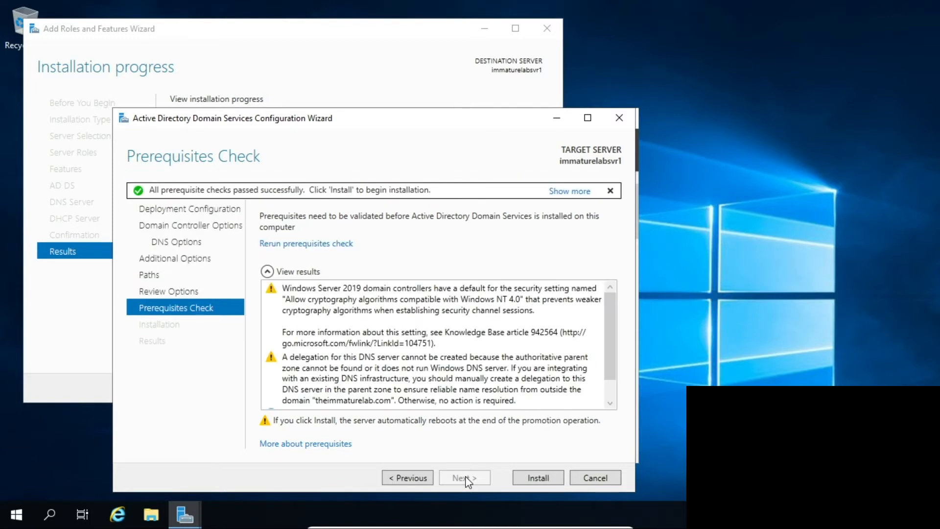
Install the domain controller promotion, then dismiss the sign-out notice and the AD DS configuration wizard.
scroll(406, 331, "down", 1)
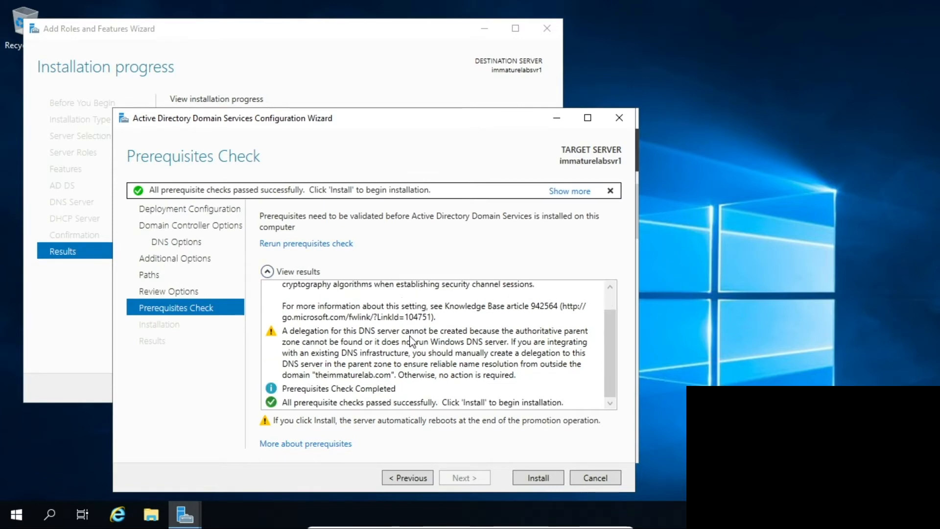
left_click(527, 478)
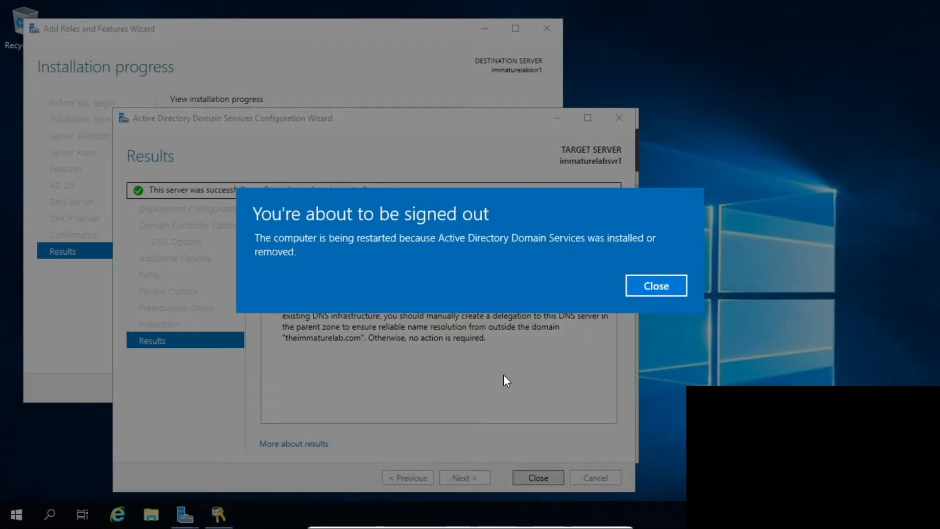
left_click(661, 287)
left_click(550, 477)
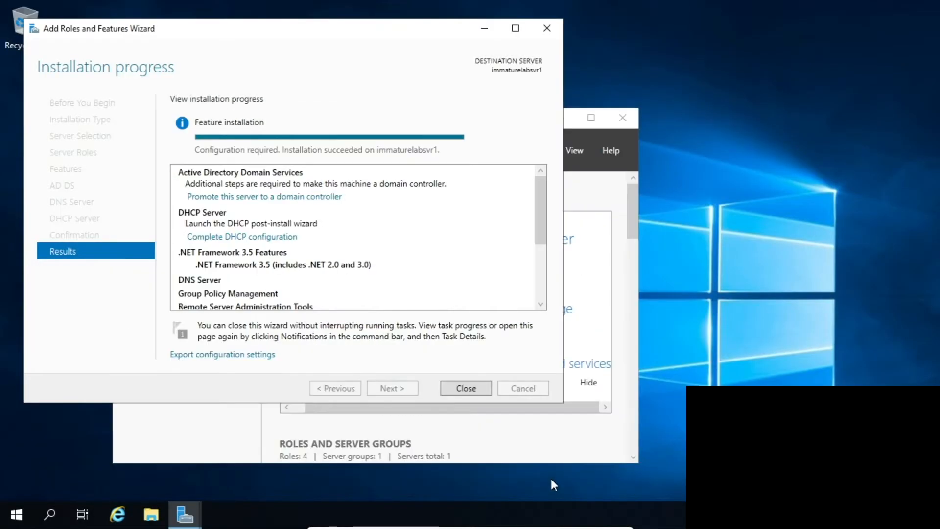
Close the Add Roles and Features wizard and let the server reboot.
left_click(482, 391)
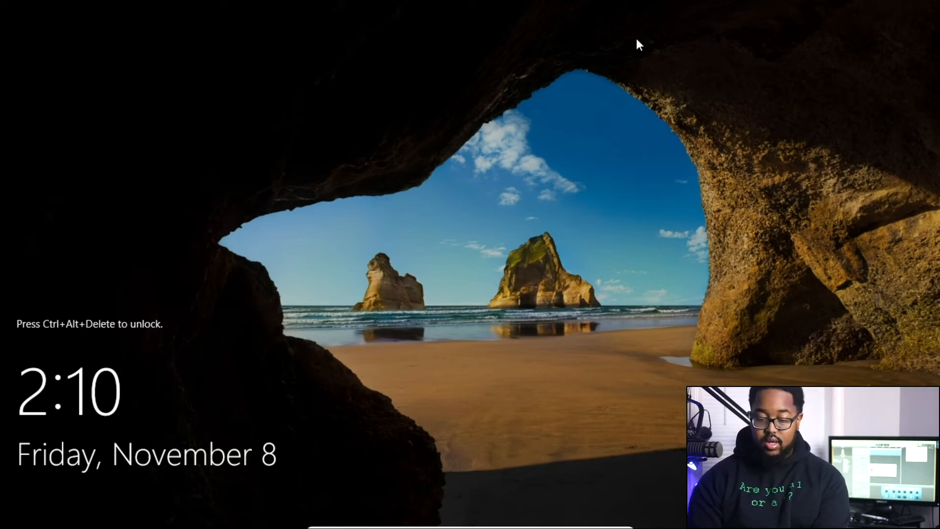
Sign in as the THEIMMATURELAB domain Administrator using the account password.
key("ctrl+alt+Delete")
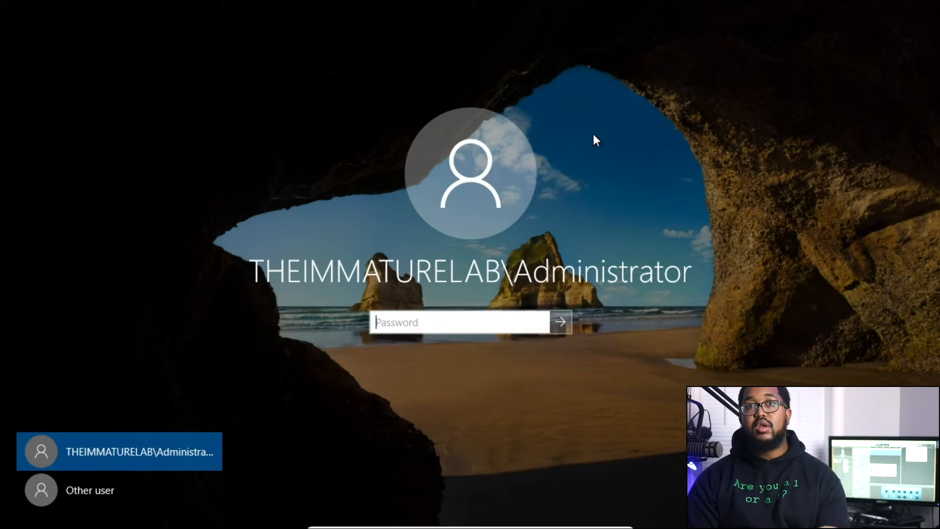
type("•••••••••••")
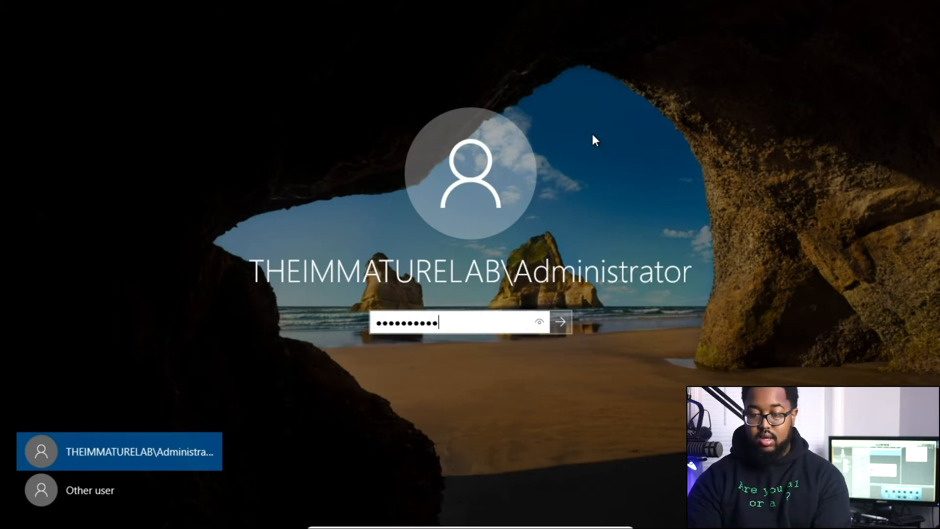
key("Return")
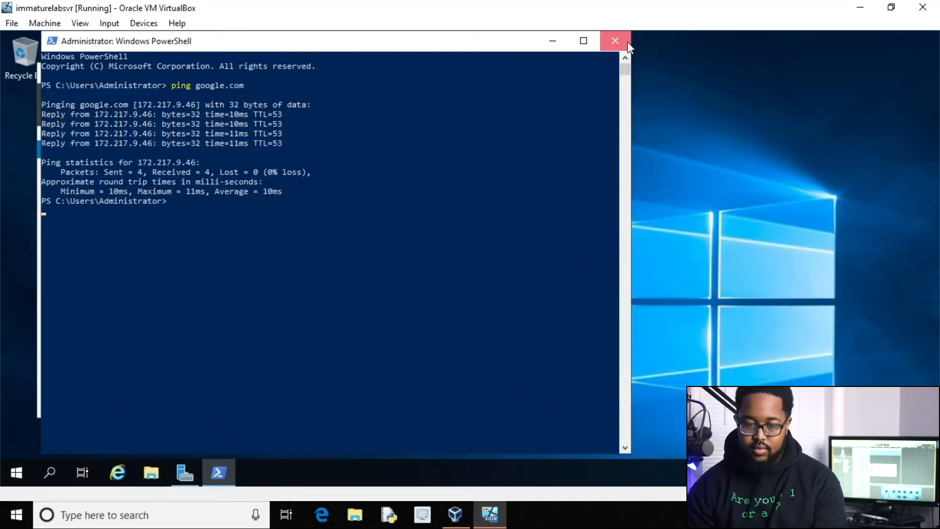
Close PowerShell and open DNS Manager with IMMATURELABSVR1's Reverse Lookup Zones selected.
left_click(627, 42)
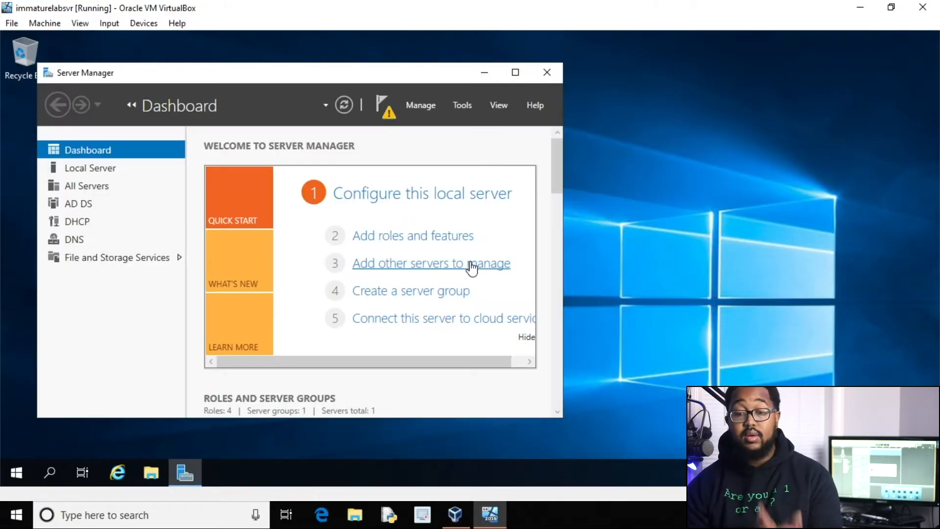
left_click(460, 104)
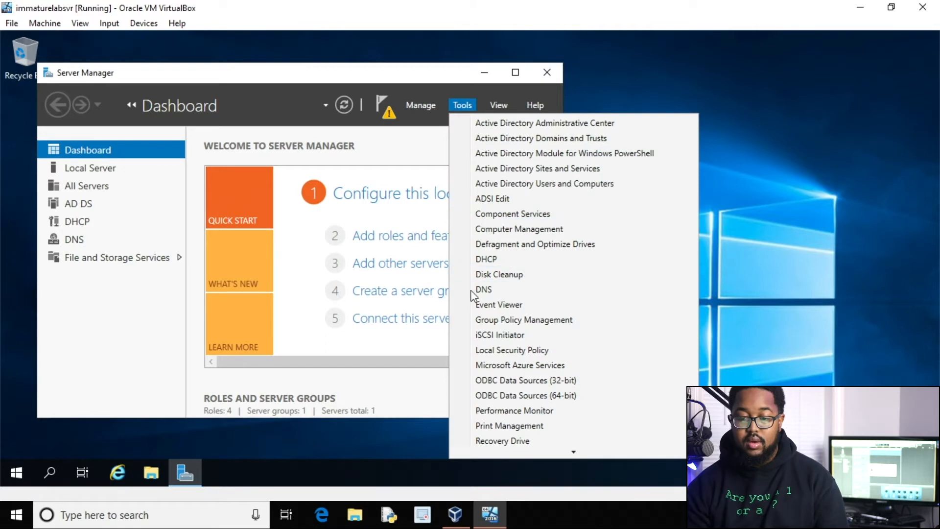
left_click(486, 289)
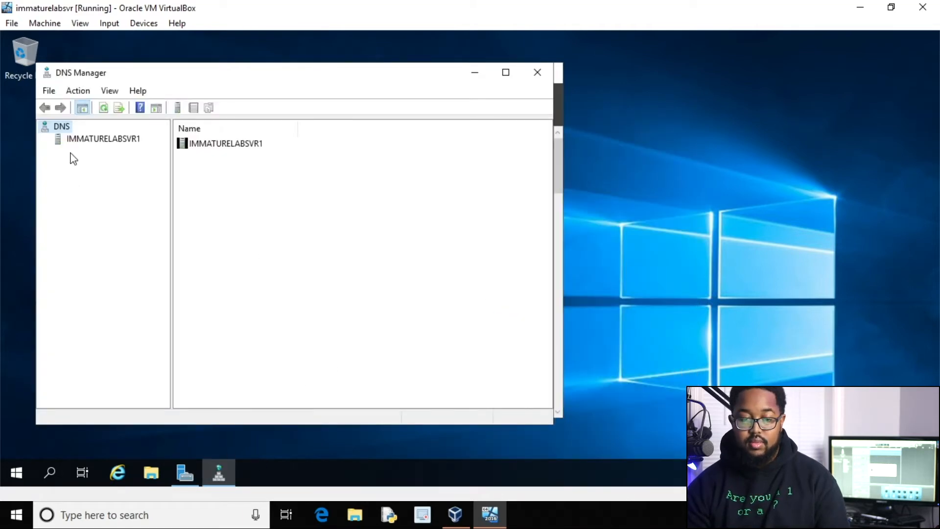
left_click(74, 140)
left_click(45, 140)
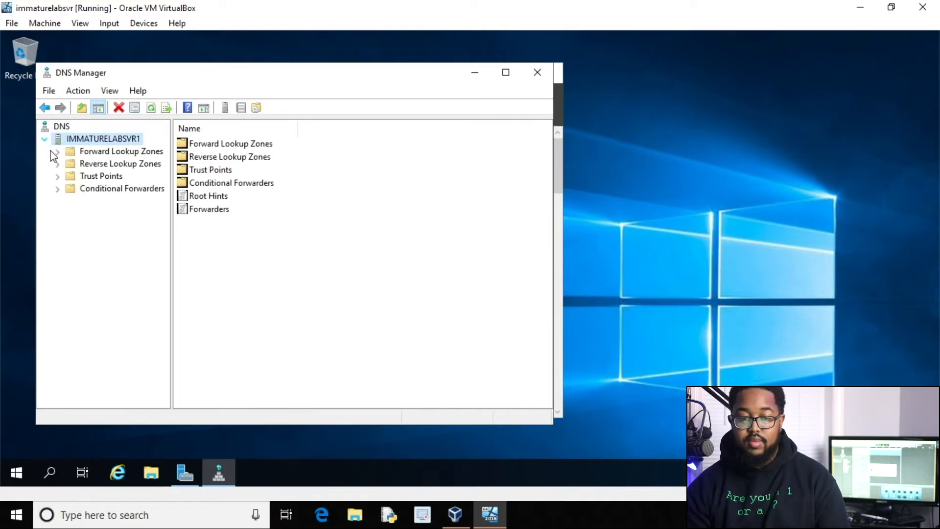
left_click(84, 165)
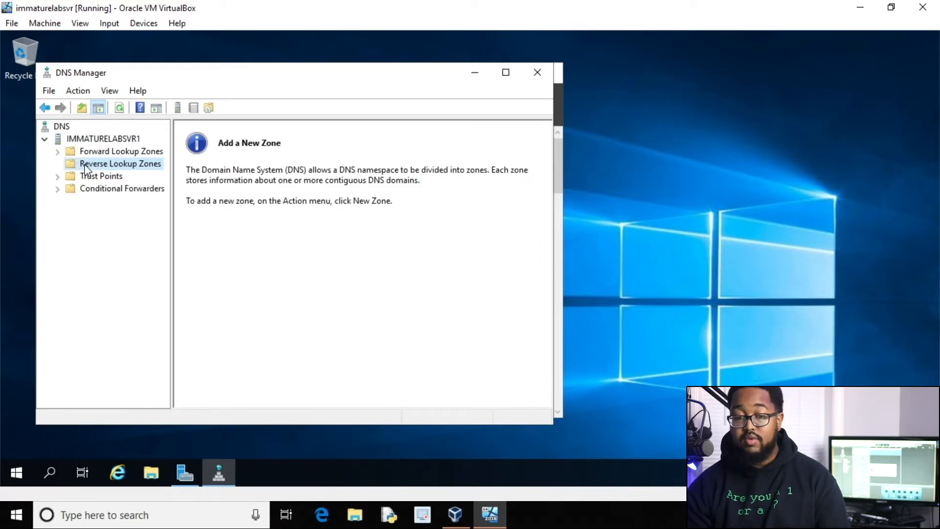
right_click(84, 163)
Set up a new primary, AD-stored IPv4 reverse lookup zone replicated to all domain DNS servers.
left_click(107, 175)
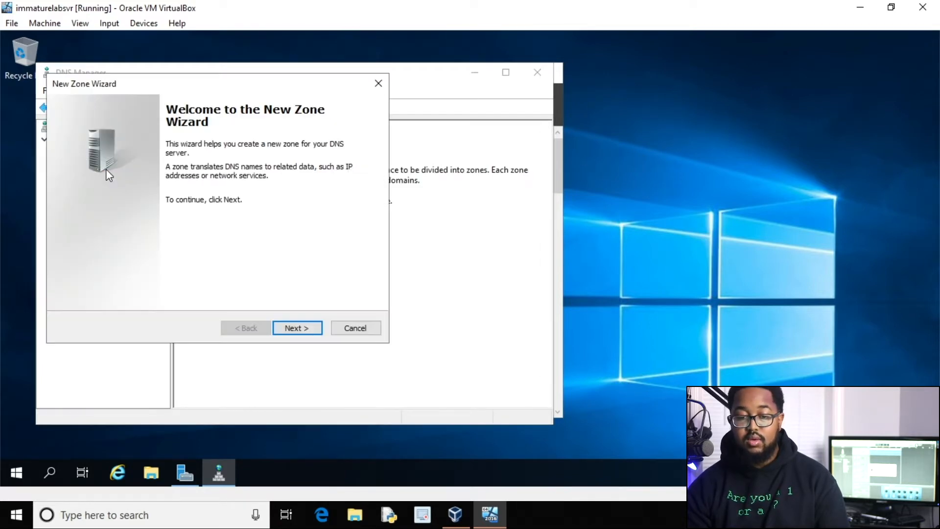
left_click(287, 322)
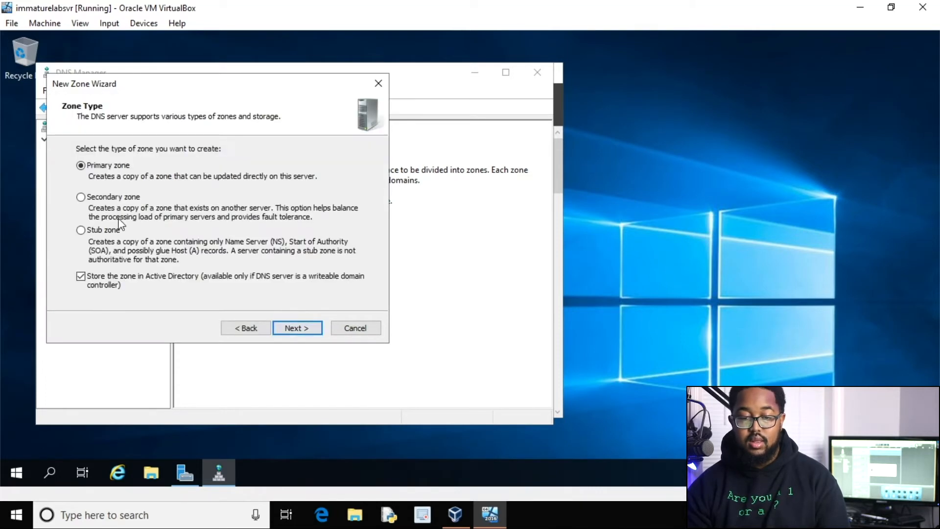
left_click(288, 328)
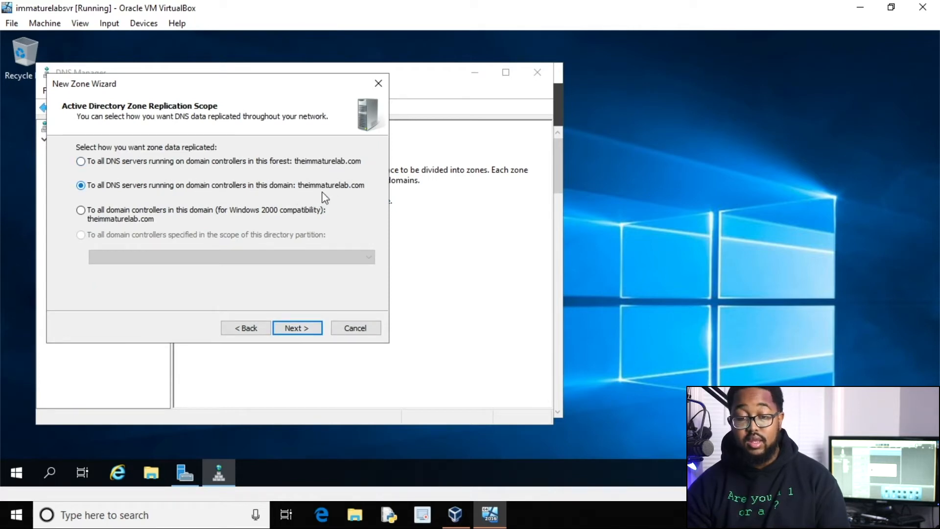
left_click(291, 321)
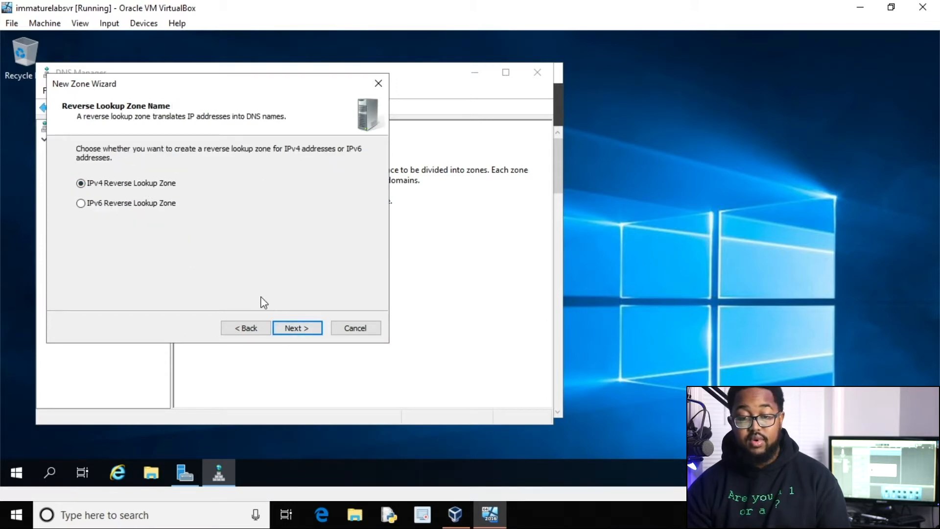
left_click(289, 326)
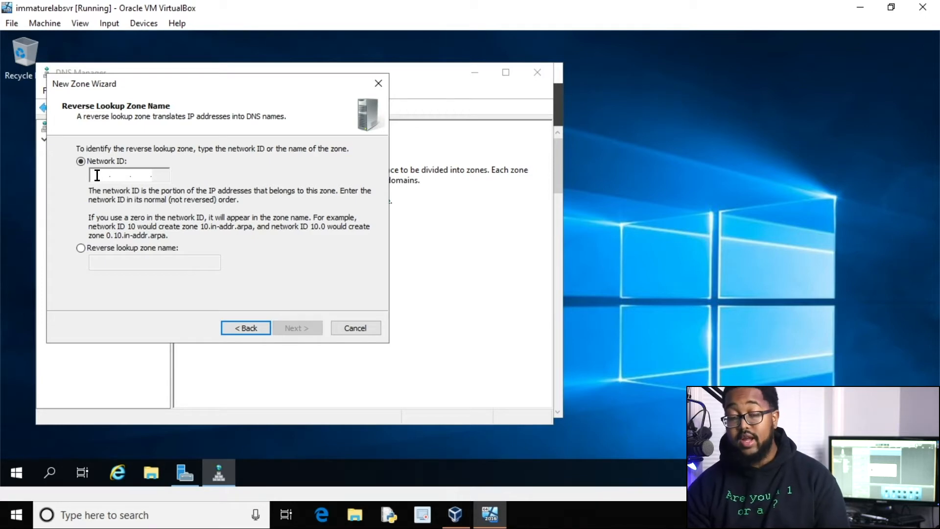
left_click(15, 473)
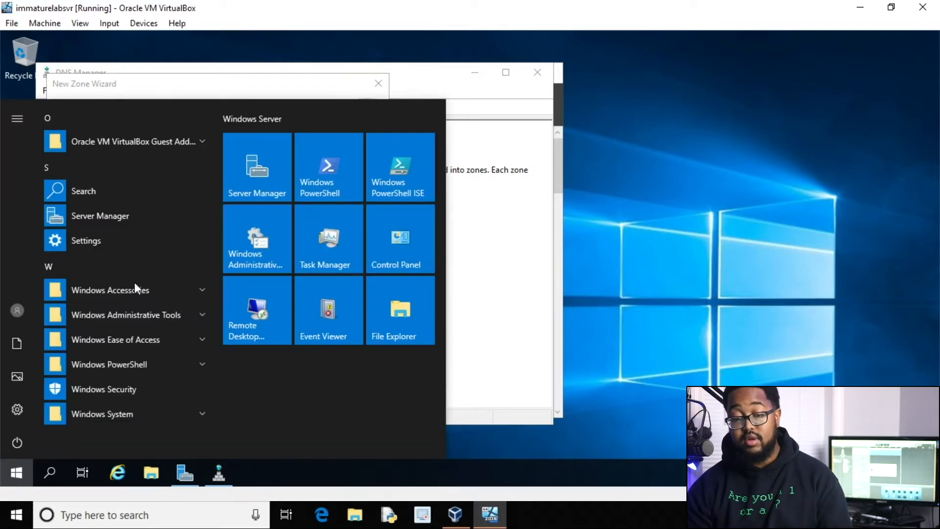
Open PowerShell beside the zone wizard and run ipconfig, showing 10.0.2.4 with mask 255.255.255.0.
left_click(316, 164)
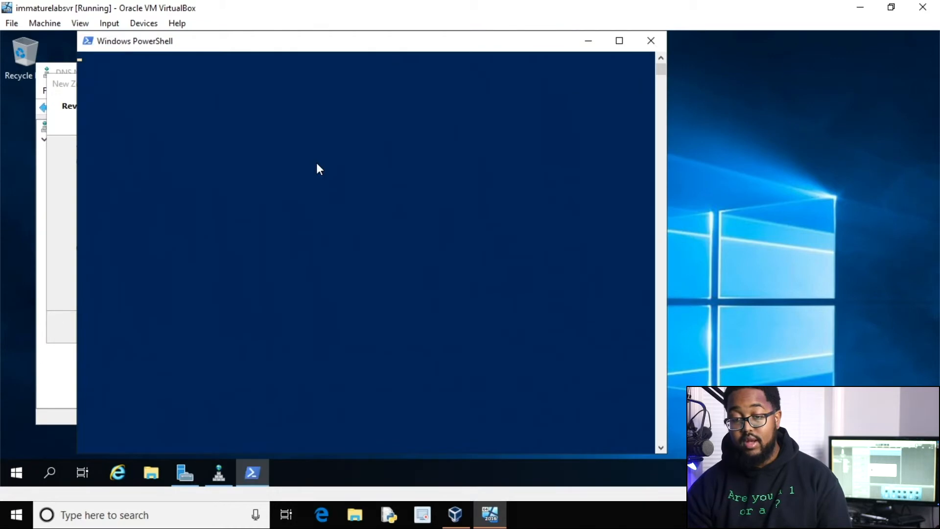
left_click_drag(383, 49, 612, 58)
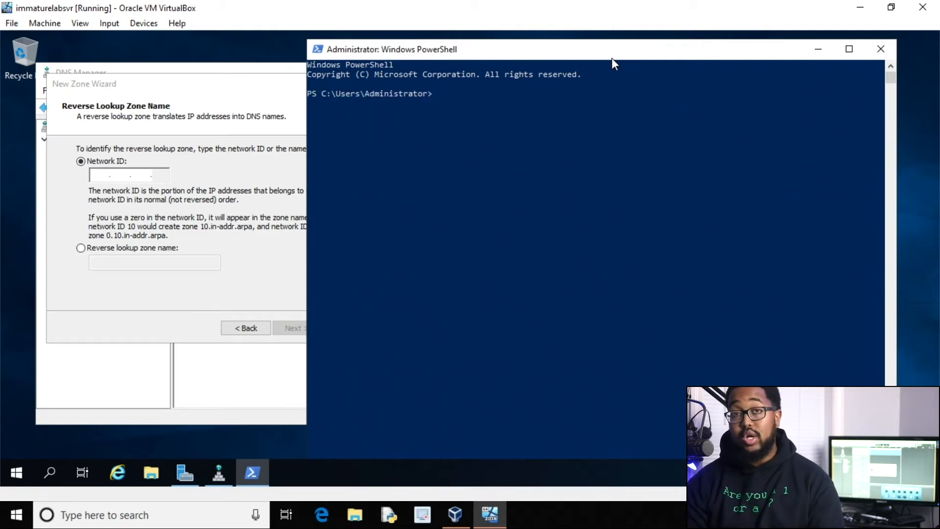
type("ipconfig")
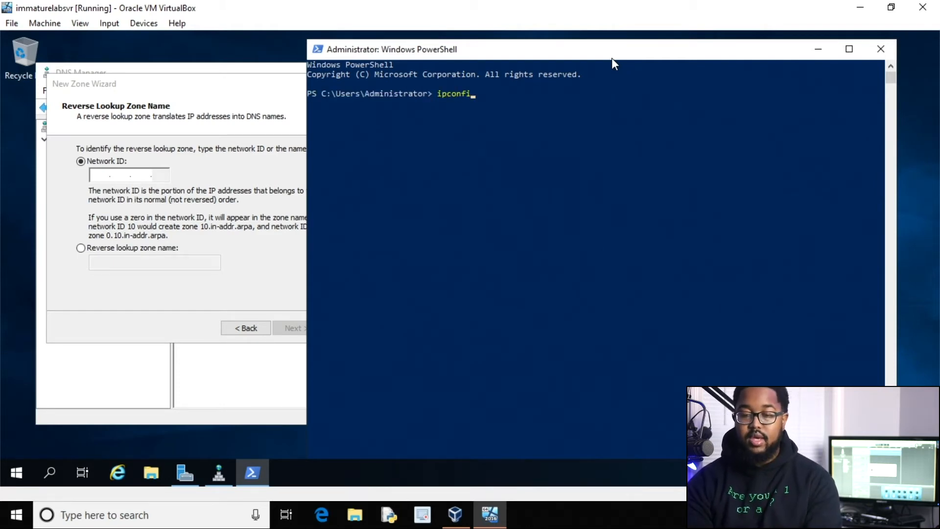
key("Return")
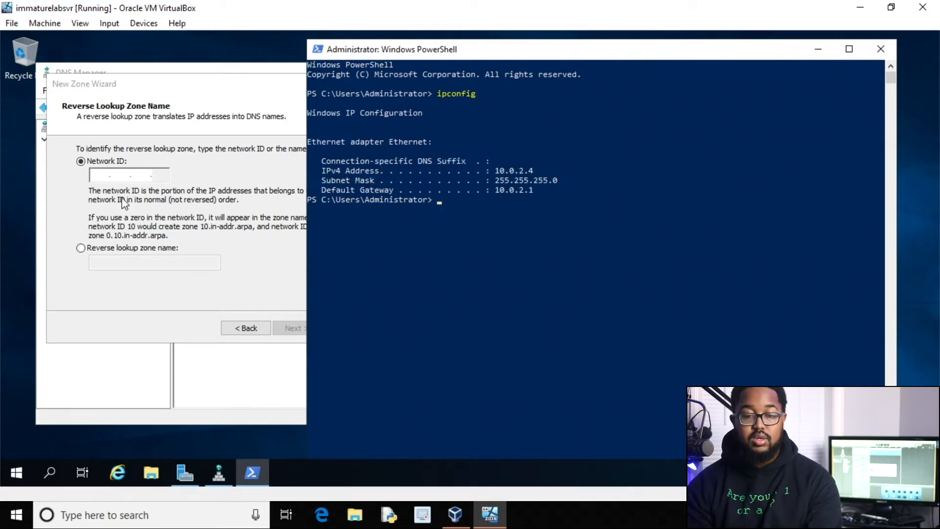
left_click(104, 176)
Create the reverse lookup zone for network ID 10.0.2 with secure-only dynamic updates.
type("10 ")
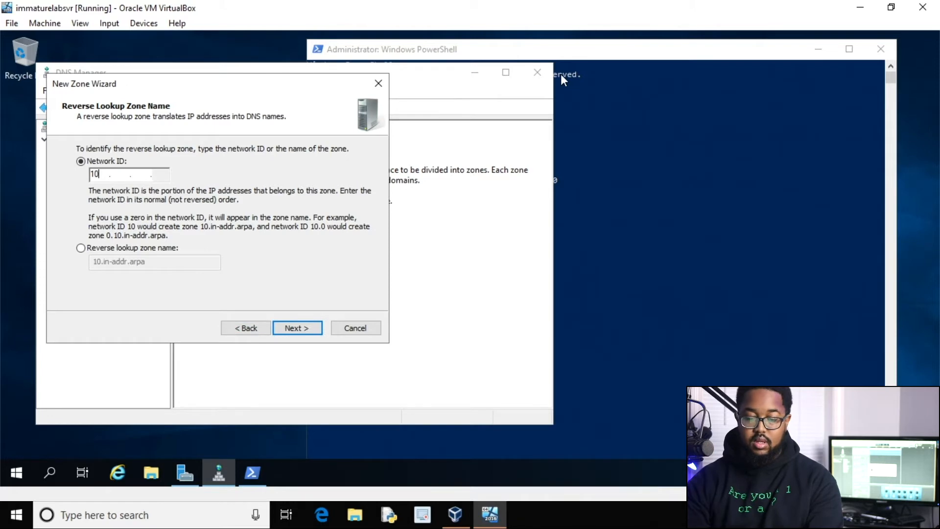
type(".0 .")
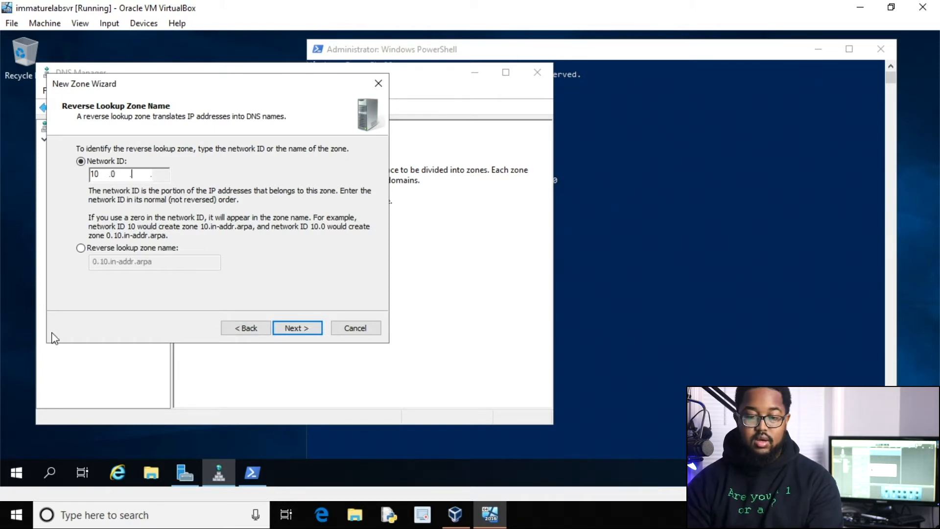
left_click(289, 330)
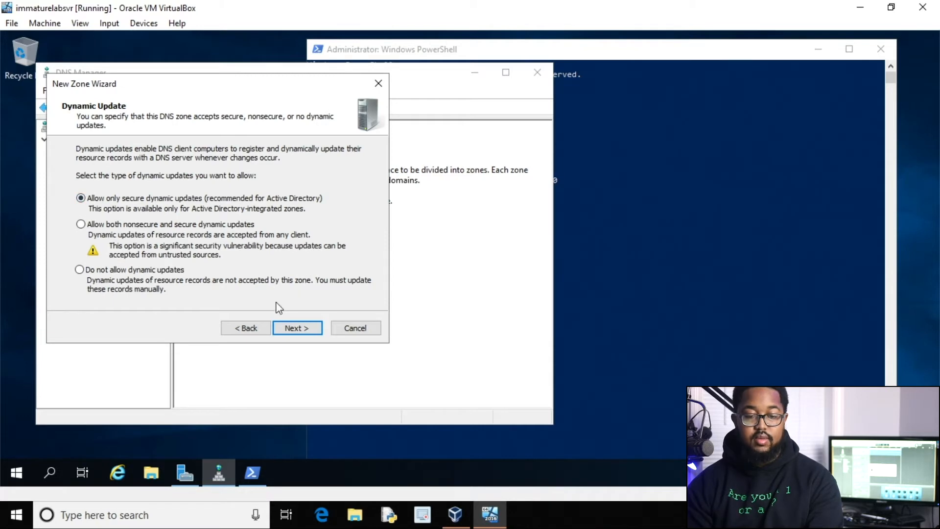
left_click(290, 327)
left_click(295, 327)
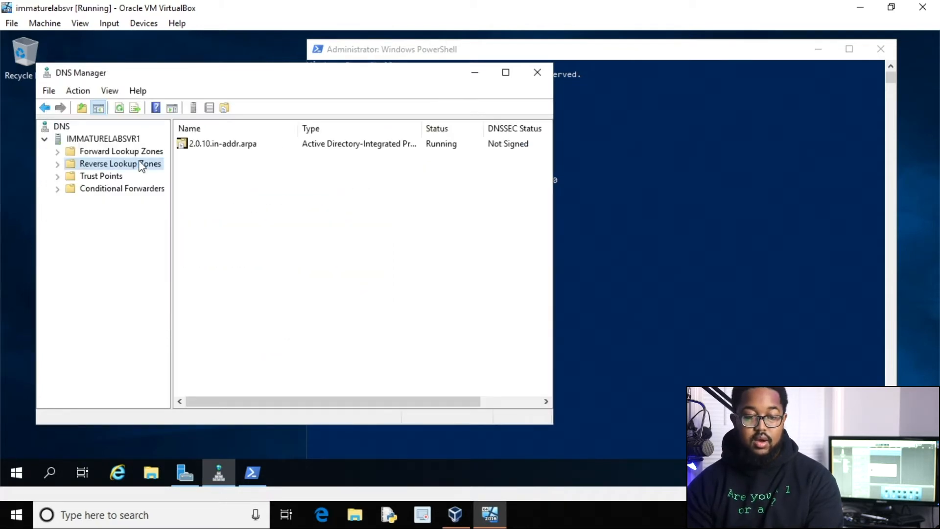
Expand Forward Lookup Zones and show the theimmaturelab.com zone's records.
left_click(102, 151)
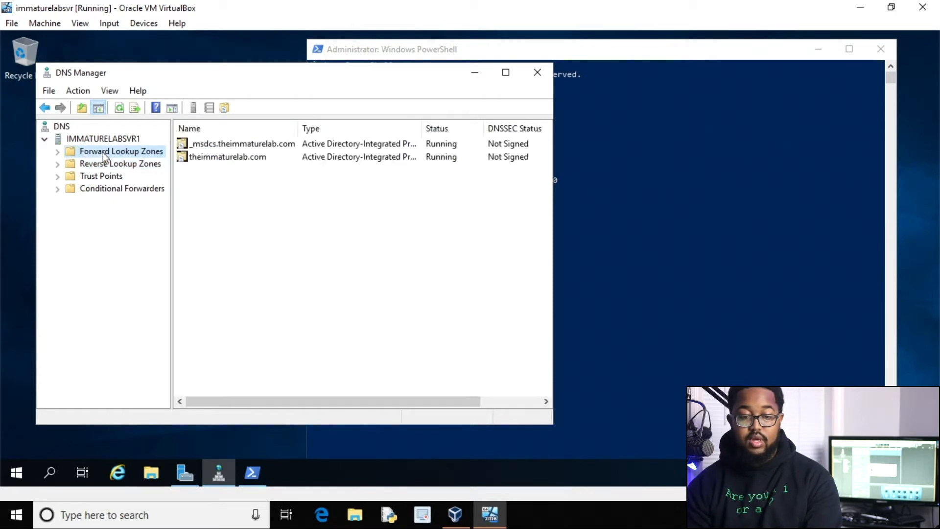
left_click(58, 152)
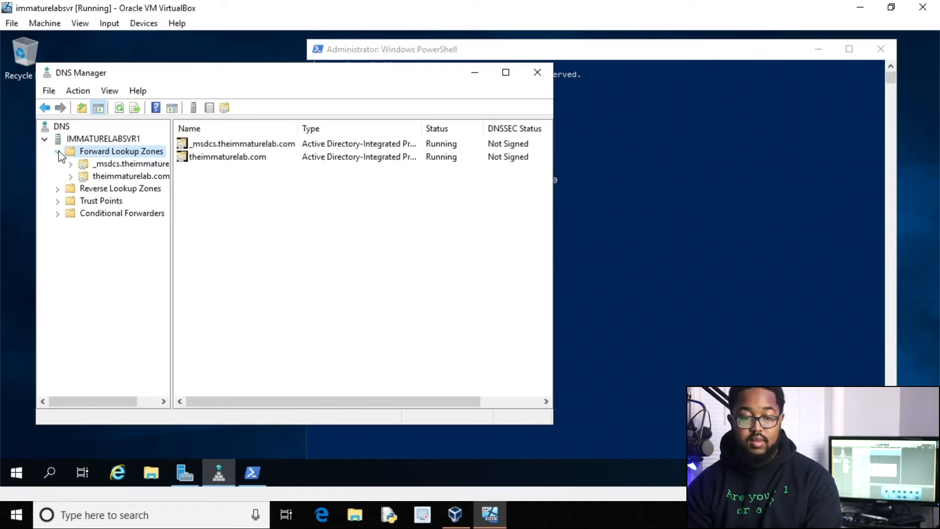
left_click(95, 179)
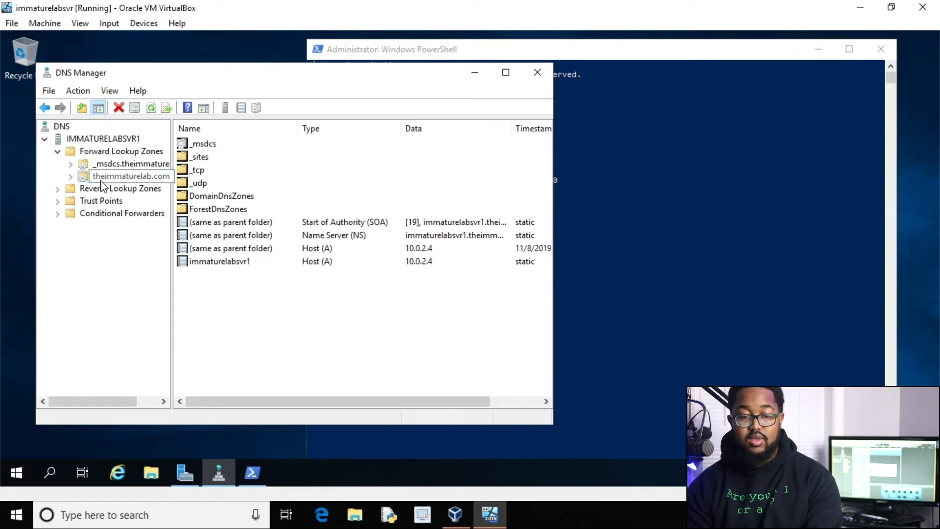
Enable 'Update associated pointer (PTR) record' on the immaturelabsvr1 host record.
right_click(223, 265)
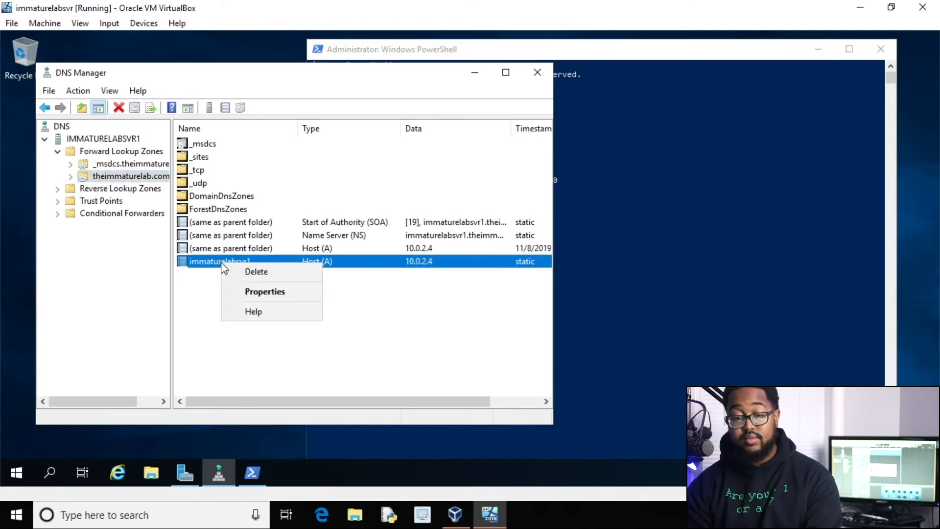
left_click(238, 292)
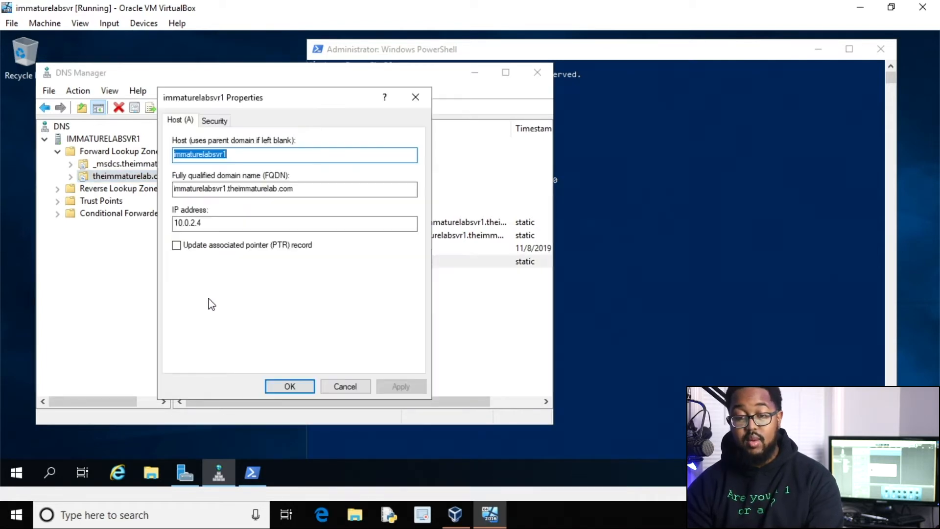
left_click(212, 248)
left_click(389, 387)
left_click(289, 386)
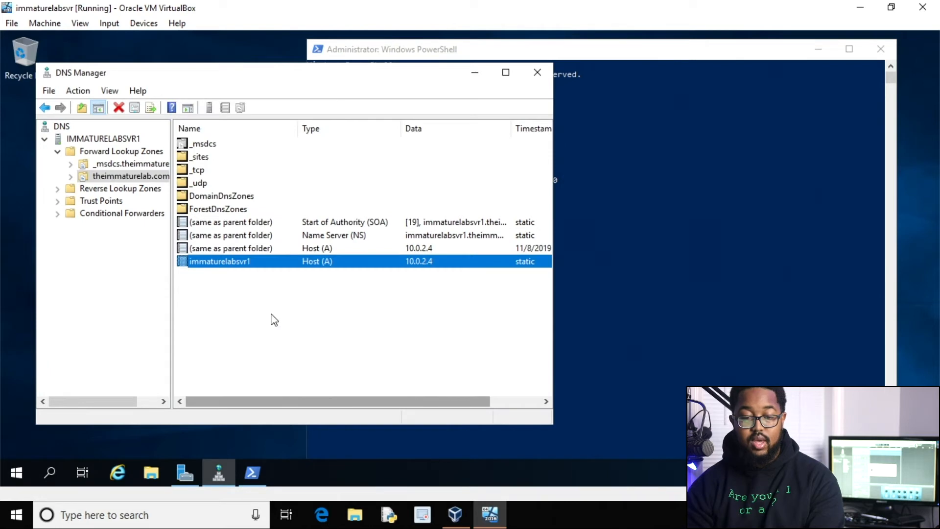
Check that the 10.0.2.4 PTR record appears in 2.0.10.in-addr.arpa, then close DNS Manager.
left_click(126, 189)
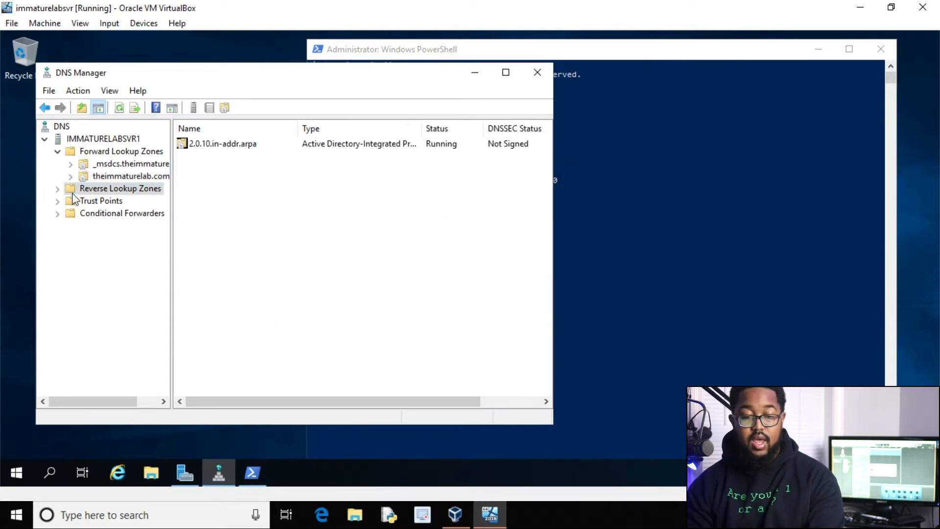
left_click(57, 189)
left_click(118, 201)
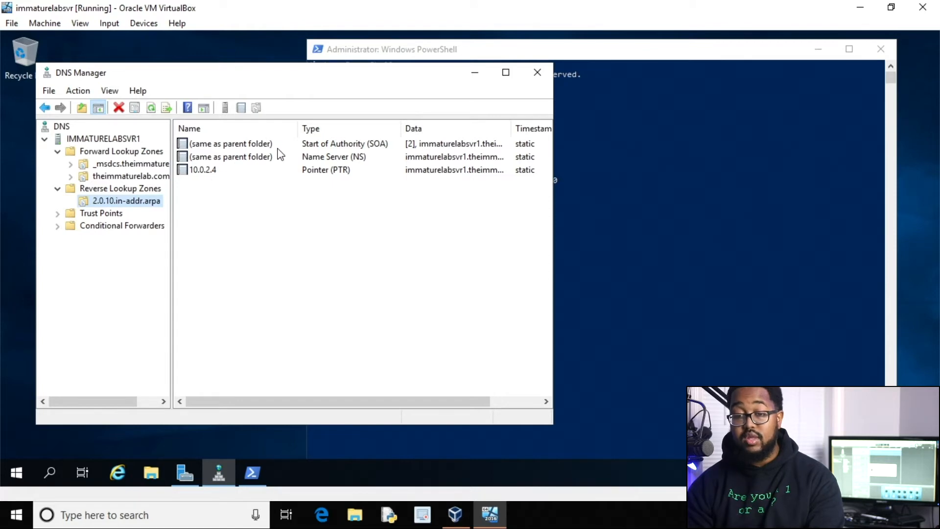
left_click(546, 76)
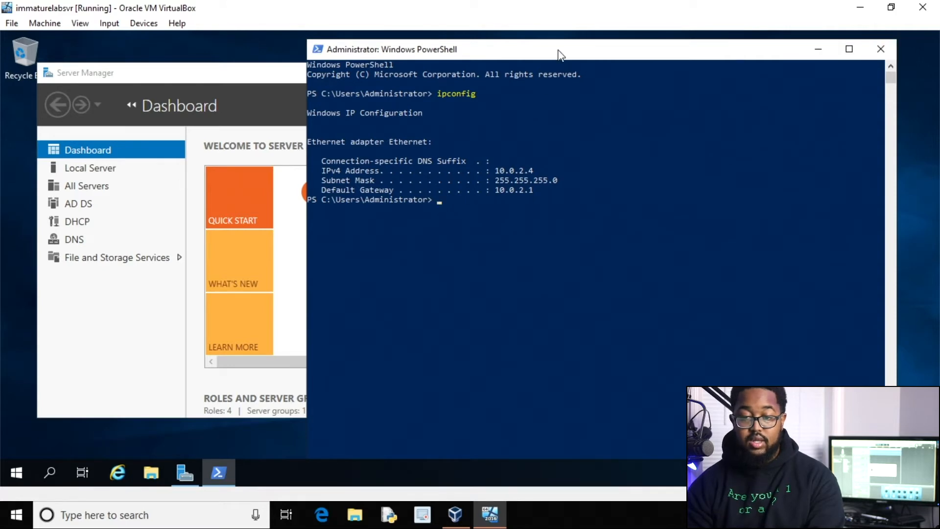
From Server Manager's Local Server page, open the Ethernet adapter's properties in Network Connections.
left_click_drag(561, 55, 599, 48)
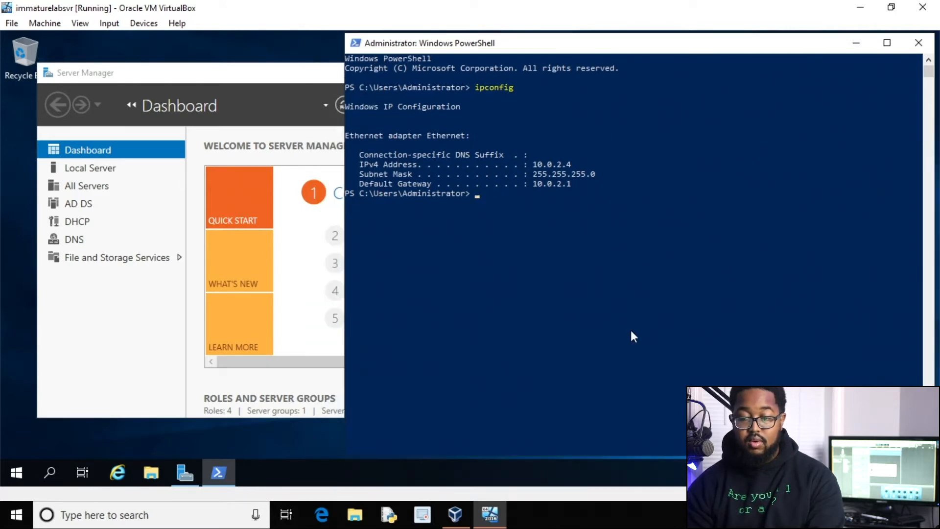
left_click(299, 108)
left_click(285, 102)
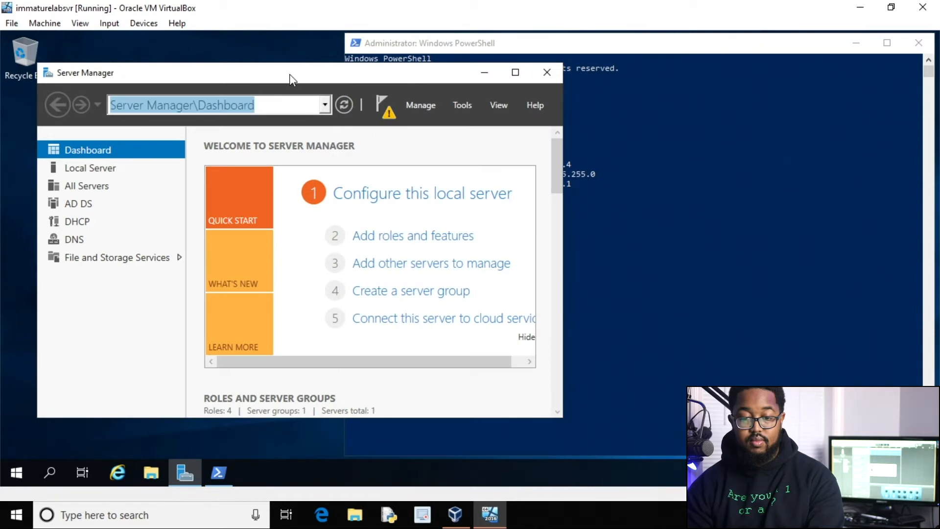
left_click(95, 175)
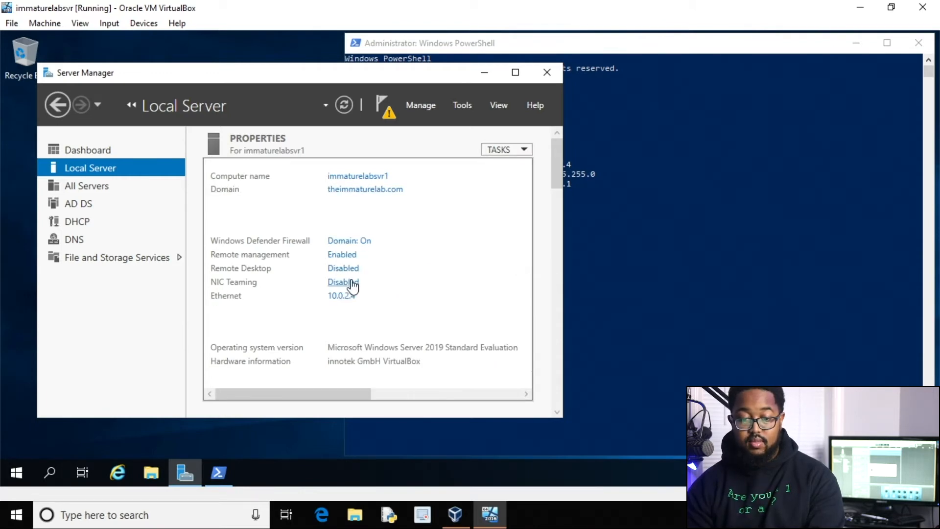
left_click(342, 297)
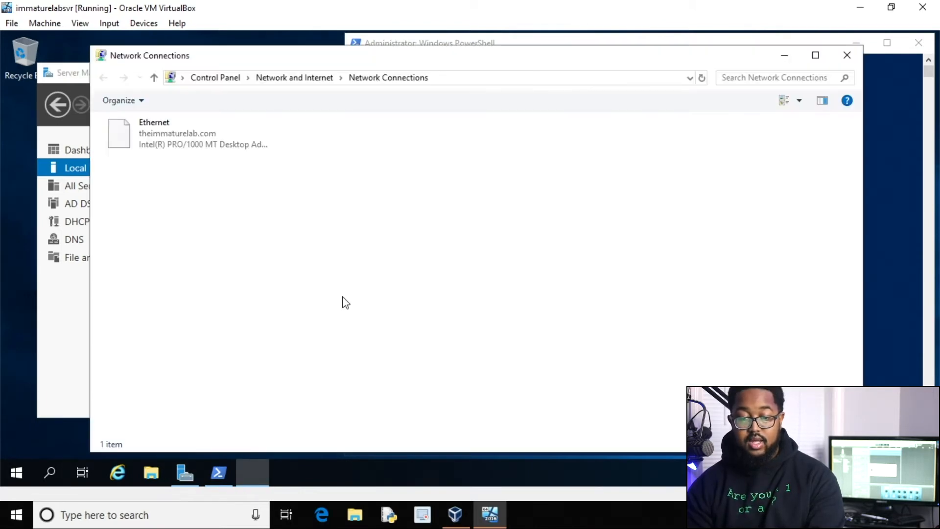
left_click(185, 149)
right_click(187, 146)
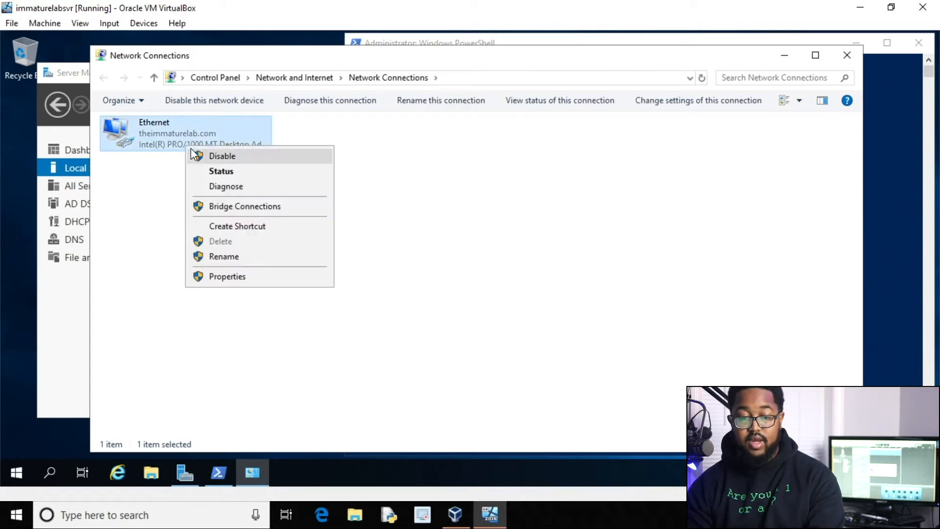
left_click(225, 276)
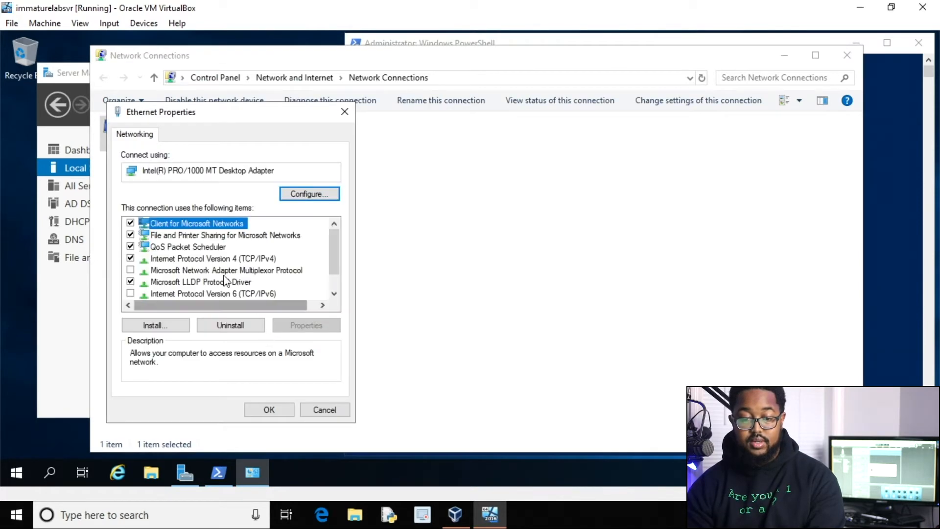
Set IPv4 preferred DNS to 10.0.2.4 and alternate DNS to 8.8.8.8.
left_click(211, 258)
left_click(299, 327)
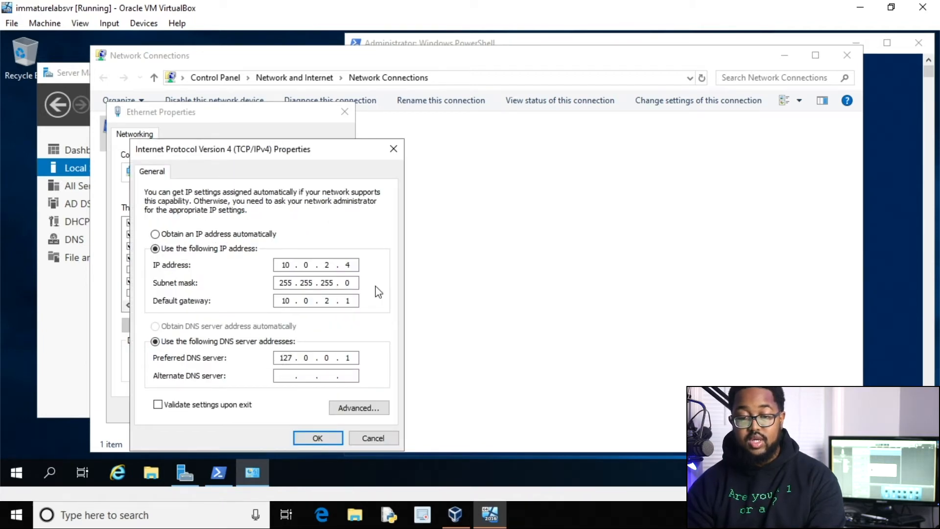
key("Delete")
key("Delete")
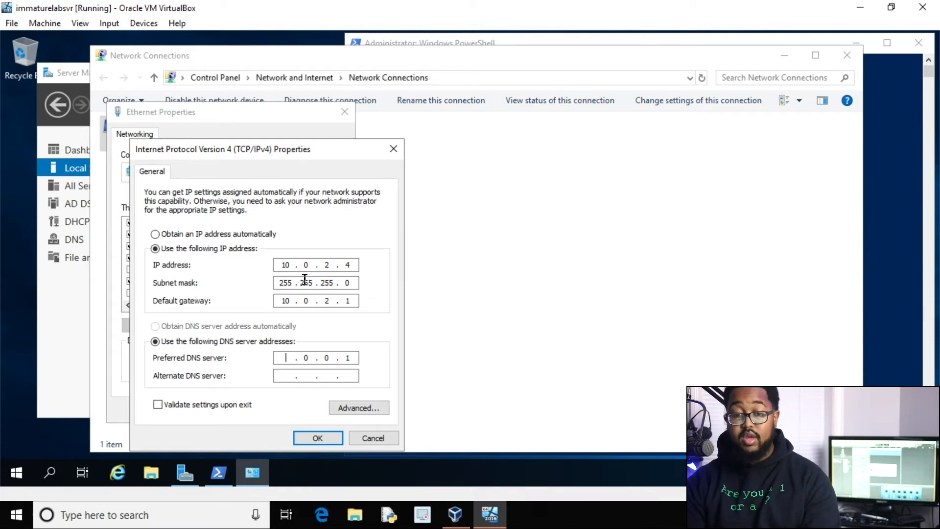
type("10")
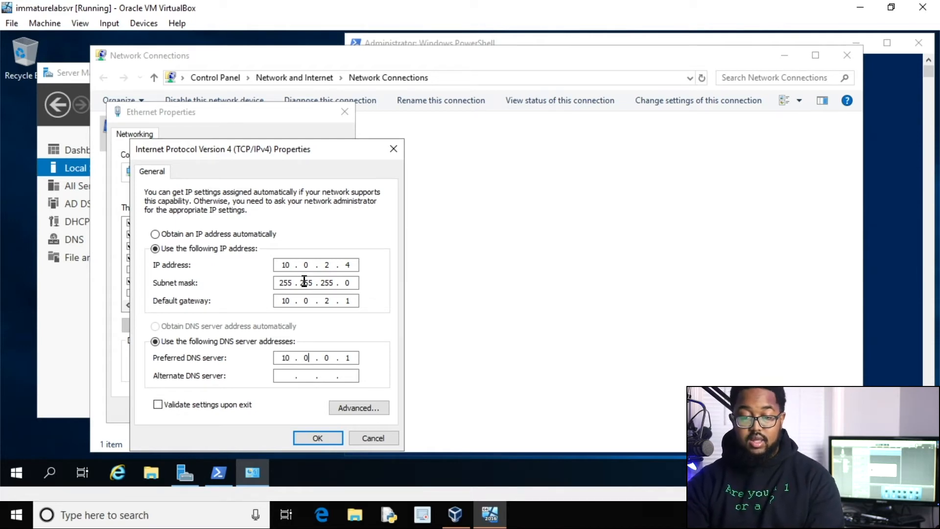
key("period")
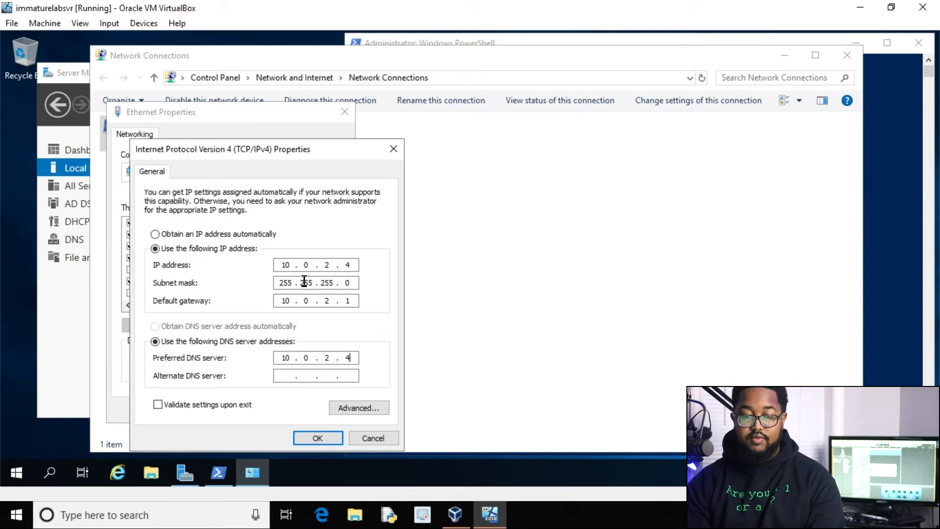
left_click(274, 377)
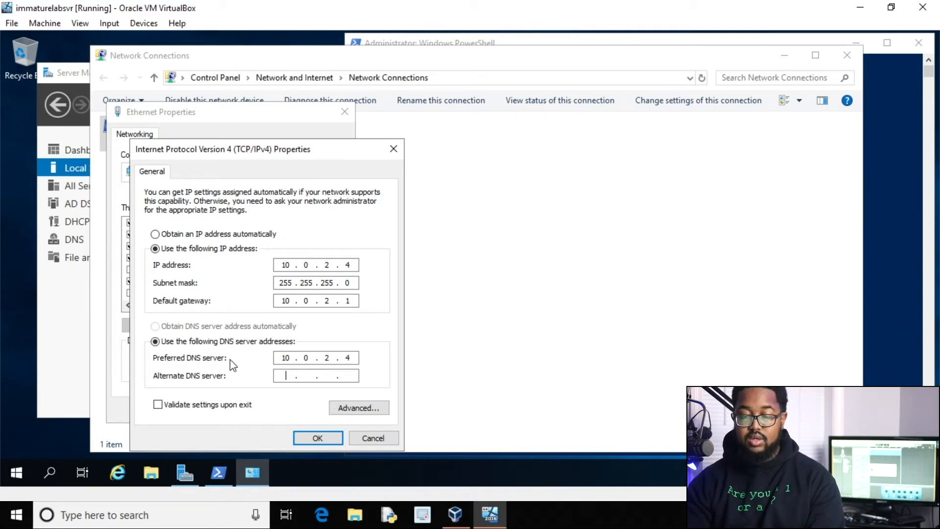
type("8 . 8 . 8 . 8")
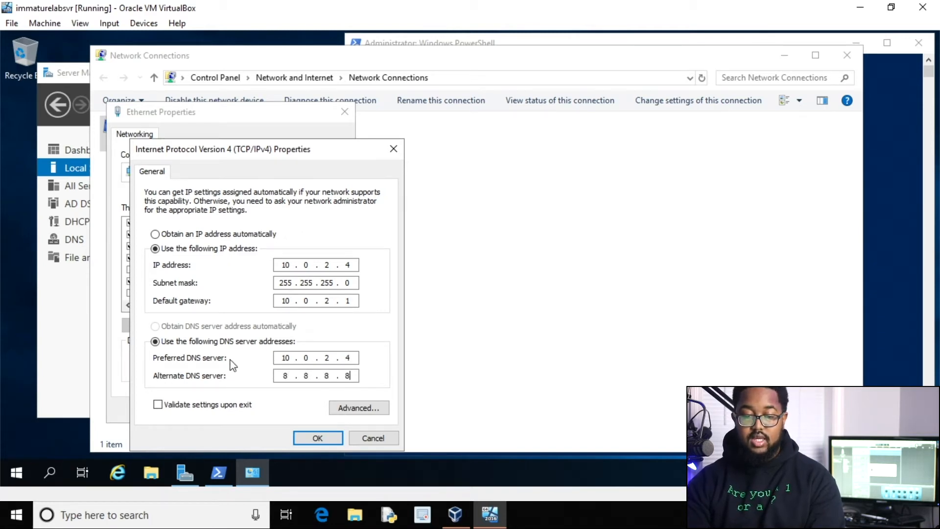
left_click(316, 437)
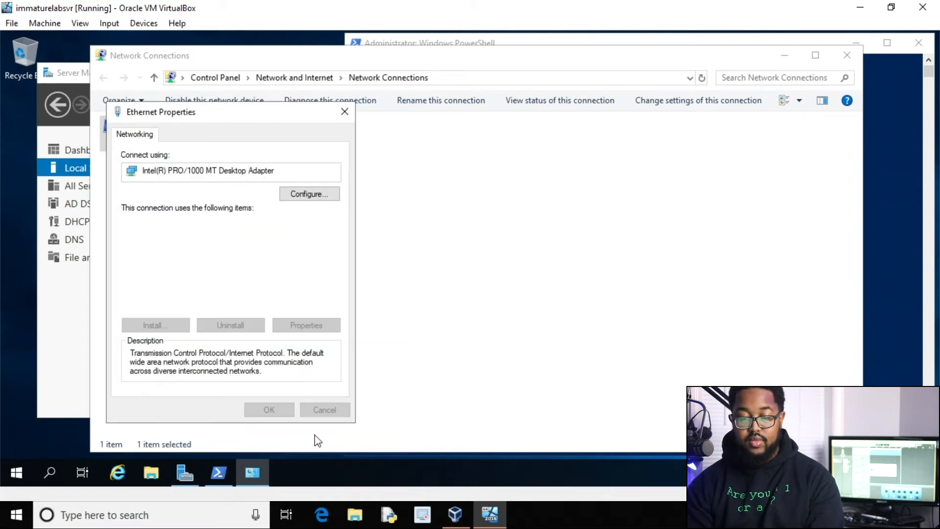
left_click(271, 409)
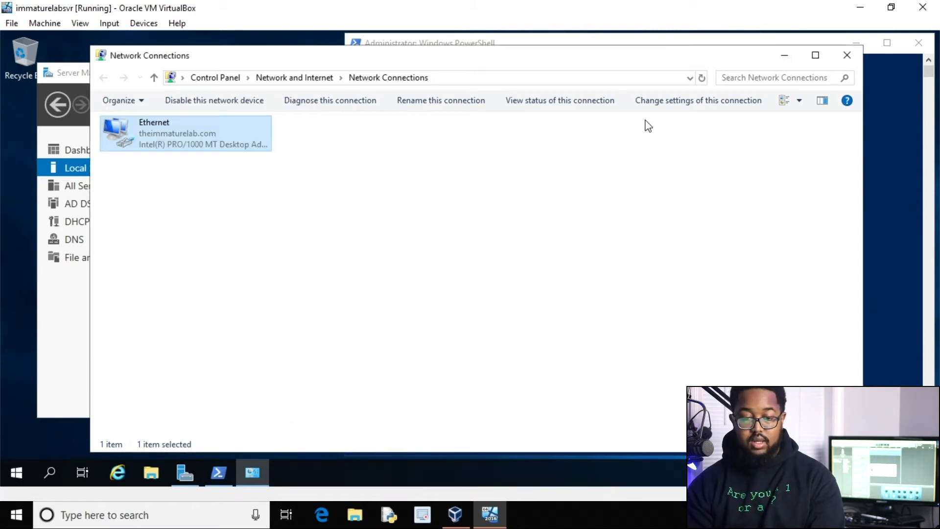
Close Network Connections and use nslookup in PowerShell to resolve theimmaturelab.com.
left_click(847, 55)
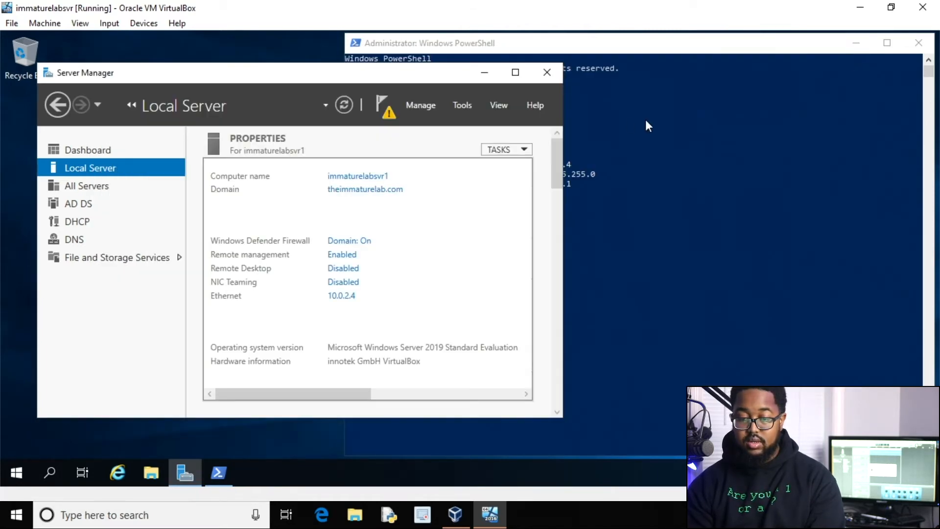
left_click(738, 143)
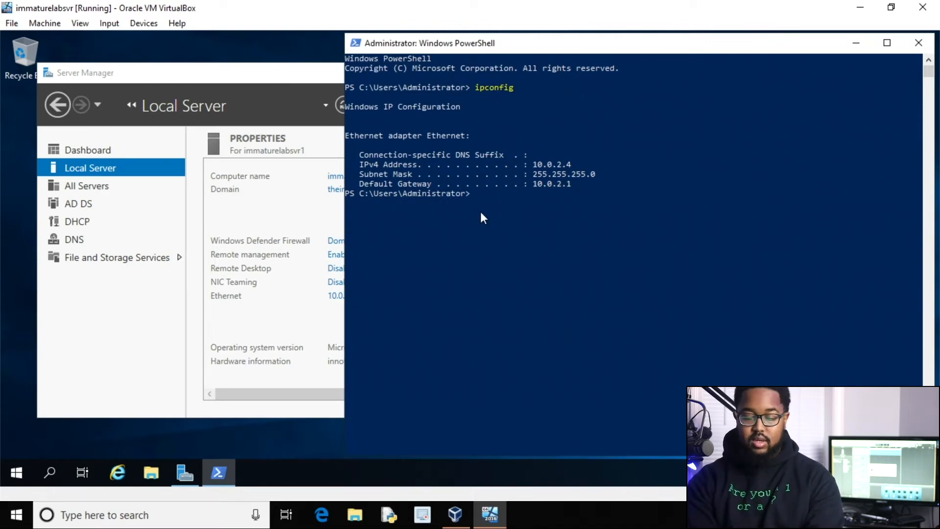
type("nslookup")
key("Return")
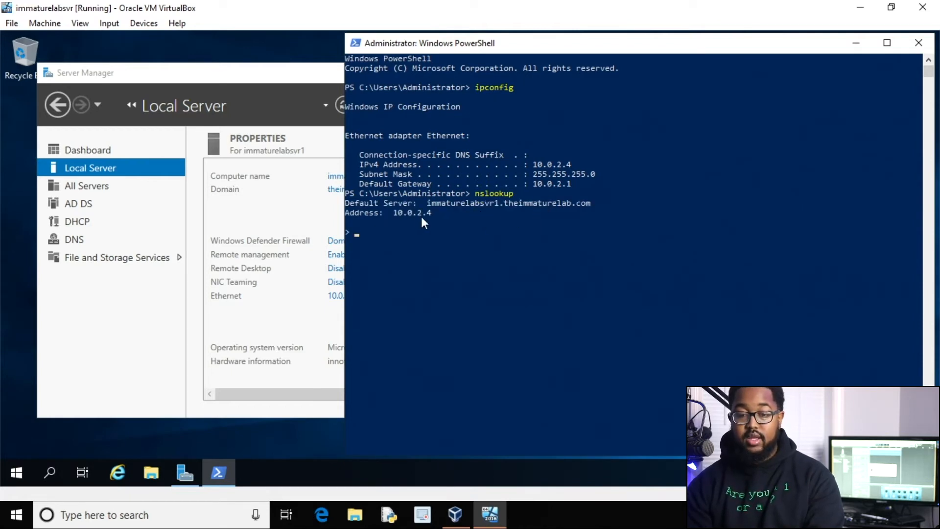
type("theimma")
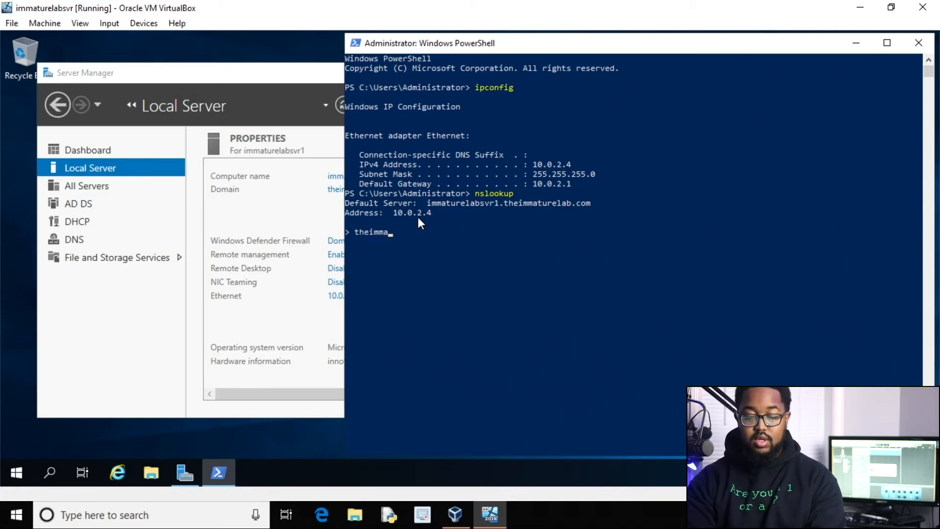
type("turelab.com")
key("Return")
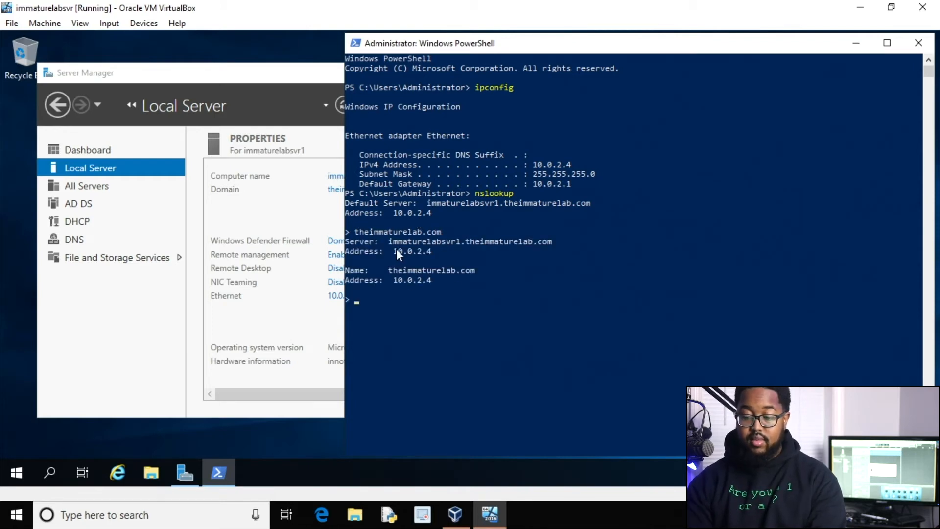
Run a reverse lookup of 10.0.2.4, then close the PowerShell console.
type("0.4")
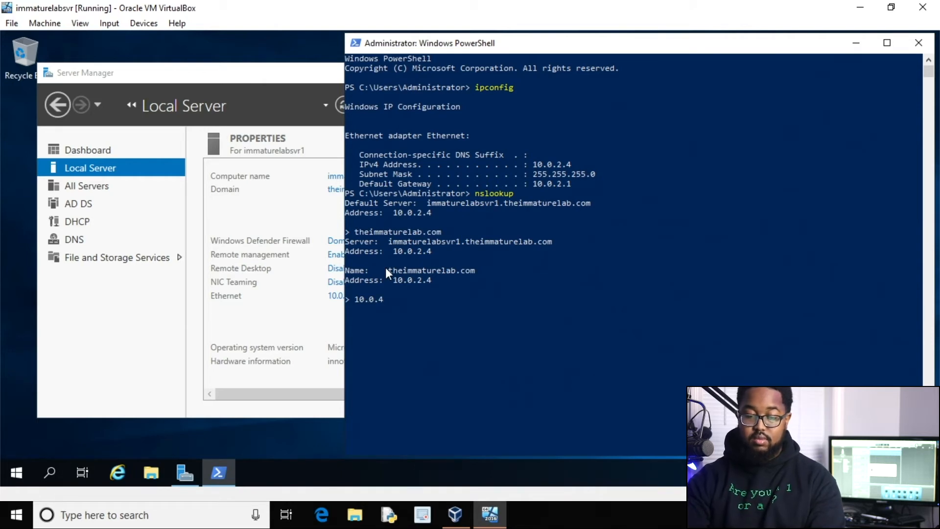
key("BackSpace")
type("2.4")
key("Return")
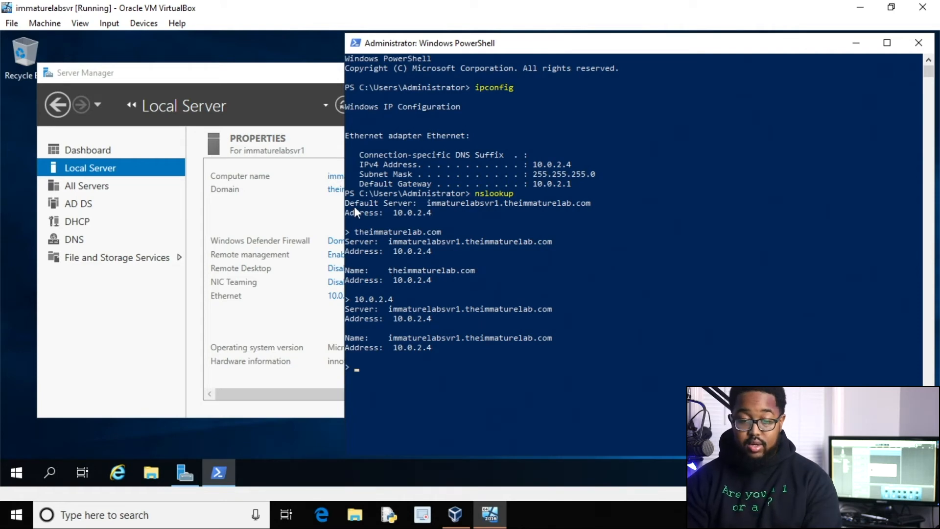
left_click(913, 42)
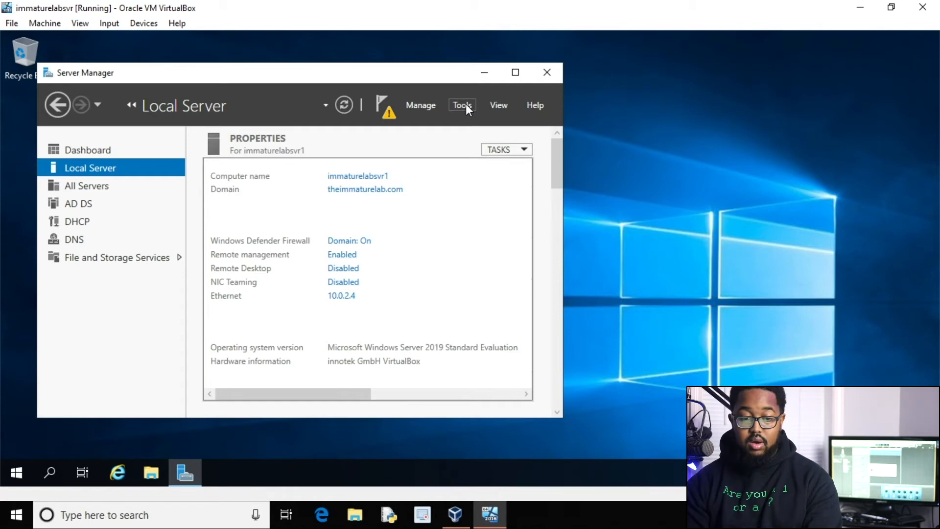
Launch Active Directory Users and Computers from the AD DS Tools menu and start New > User in theimmaturelab.com.
left_click(102, 201)
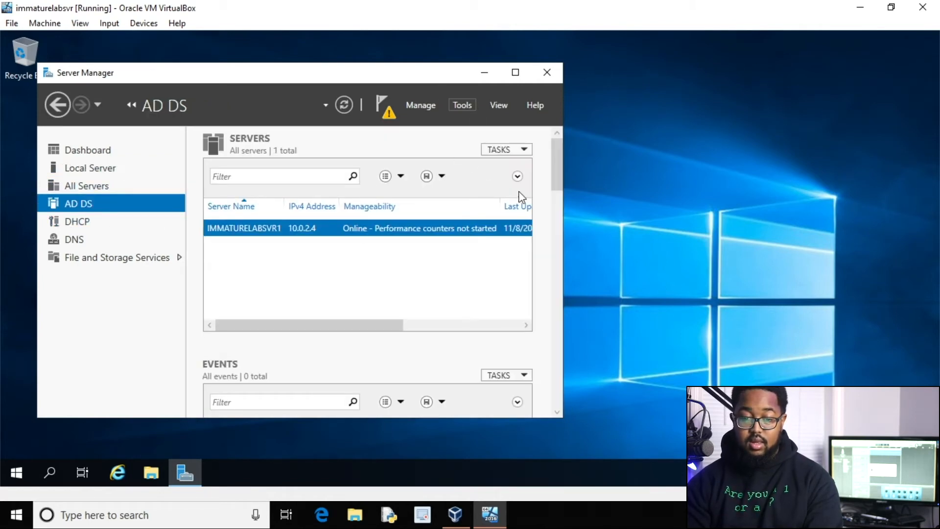
left_click(473, 109)
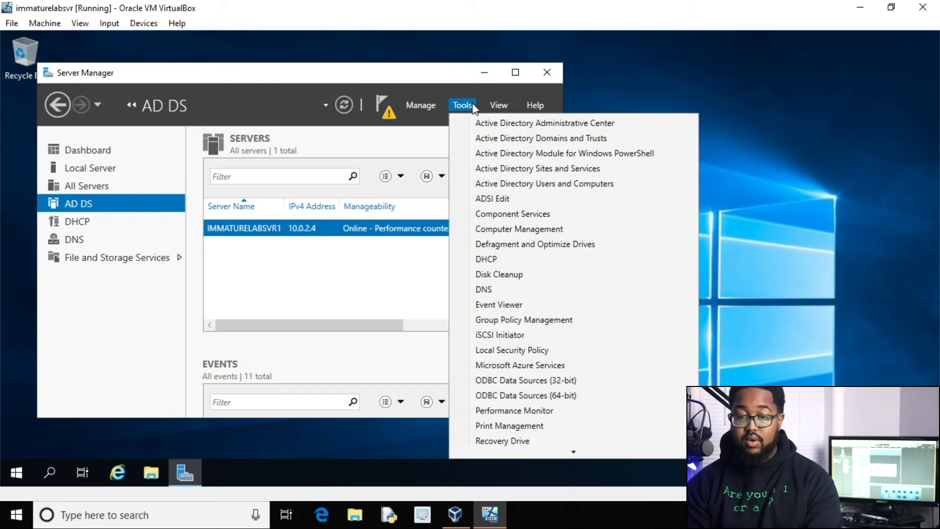
left_click(501, 186)
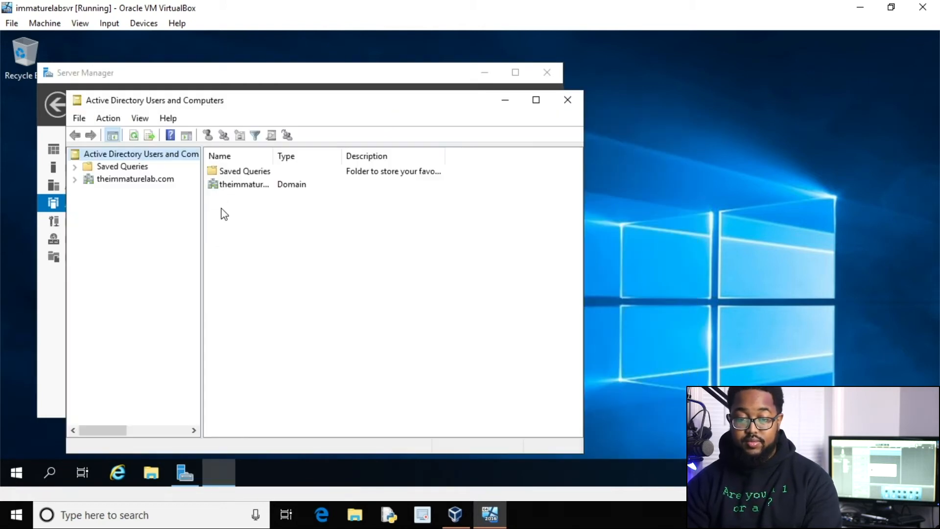
right_click(130, 180)
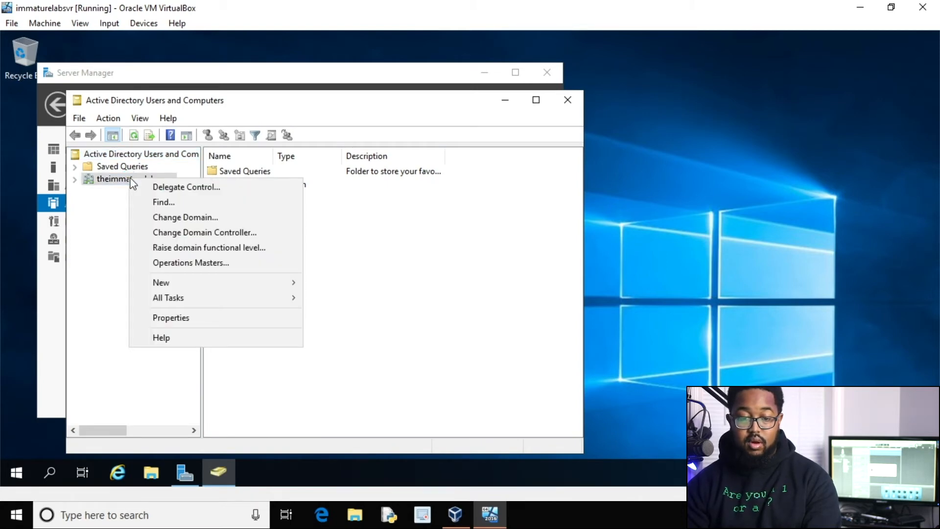
mouse_move(248, 289)
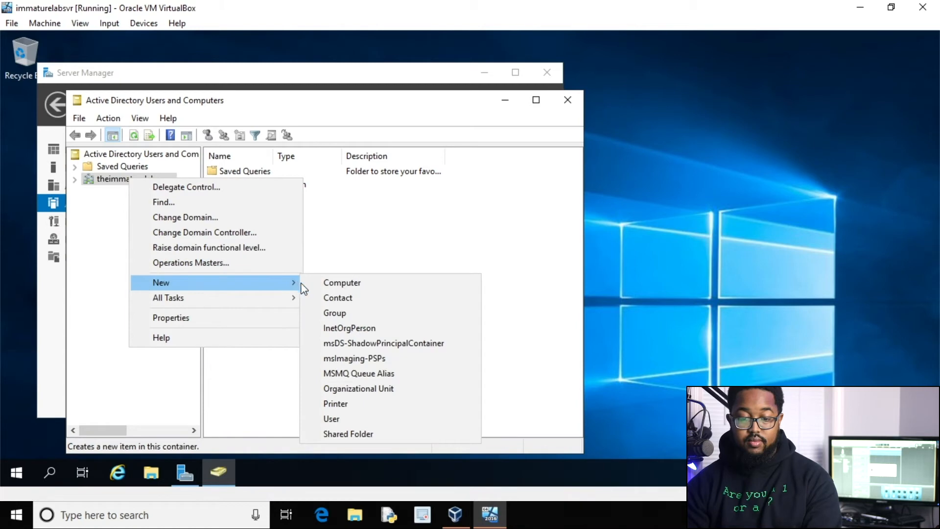
left_click(352, 419)
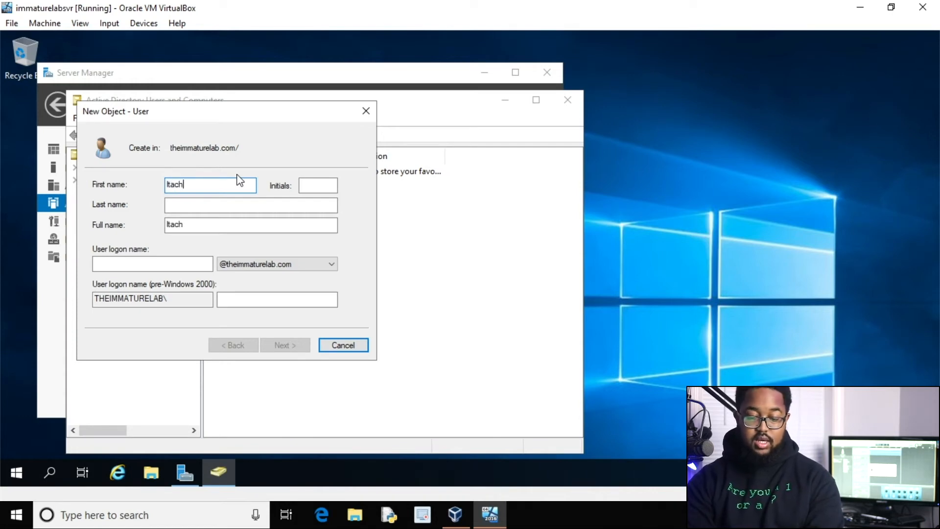
Fill in the new user's last name and user logon name, then continue to the password page.
key("Tab")
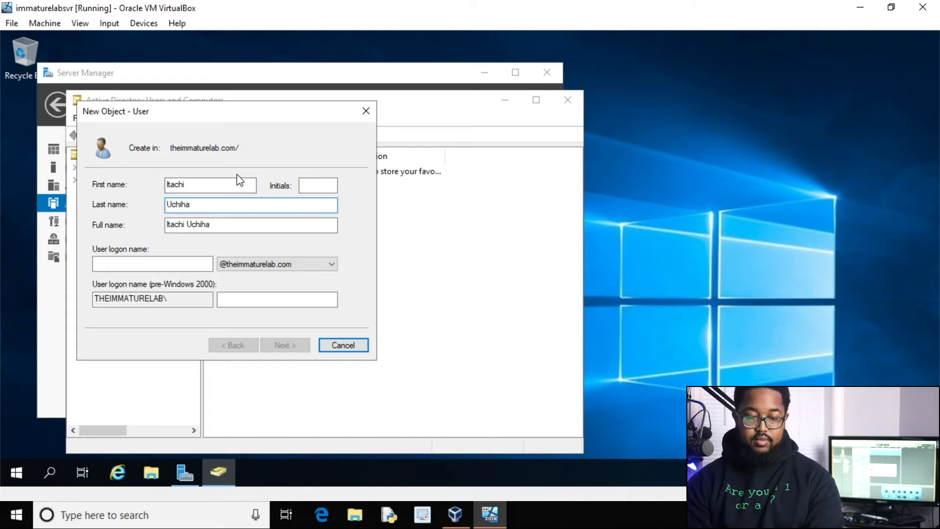
left_click(164, 264)
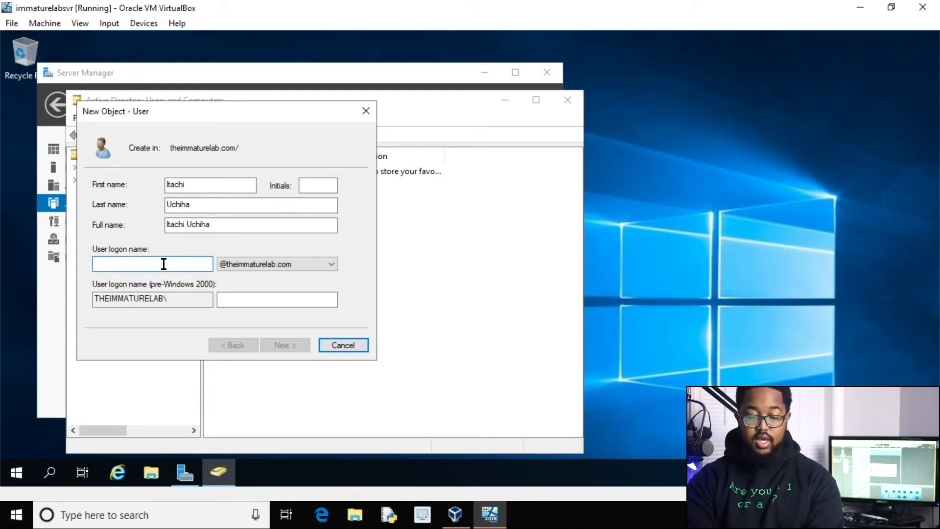
type("itachi")
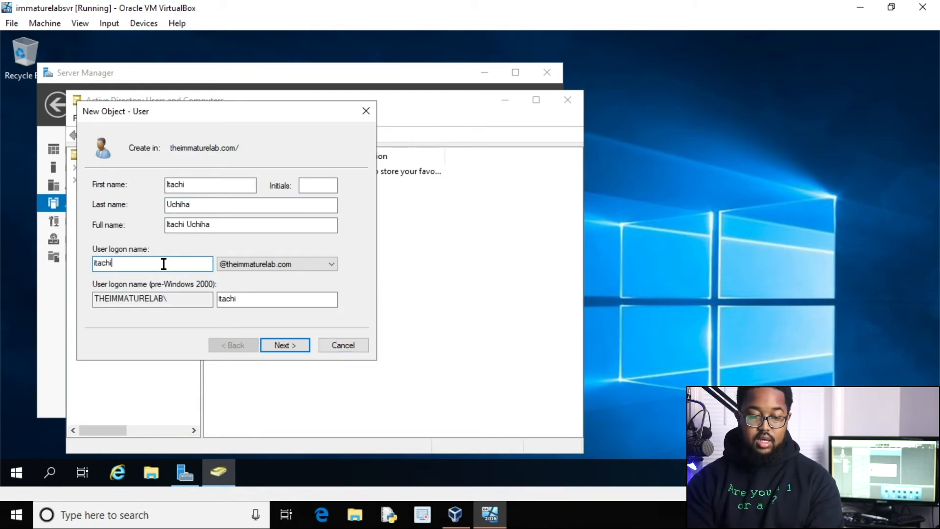
left_click(292, 349)
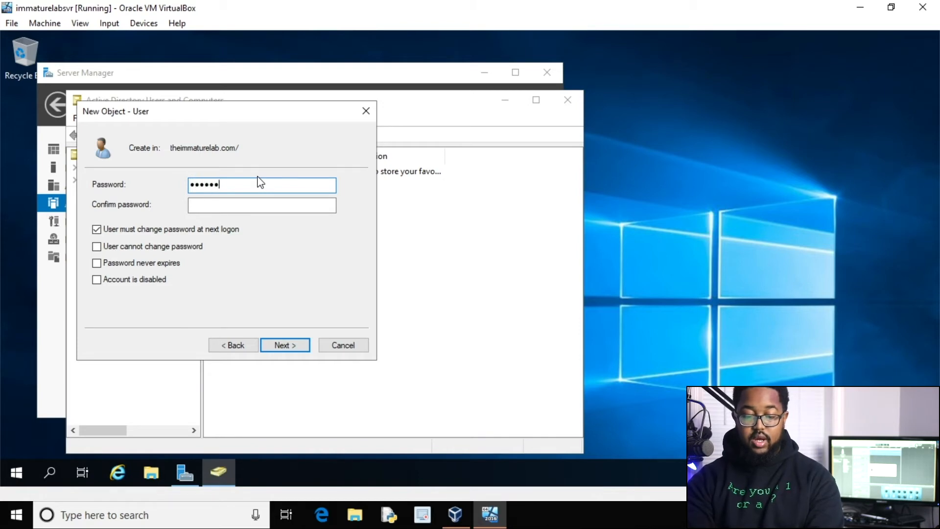
Clear 'must change password', tick 'cannot change password' and 'Password never expires', then try creating the account.
key("Tab")
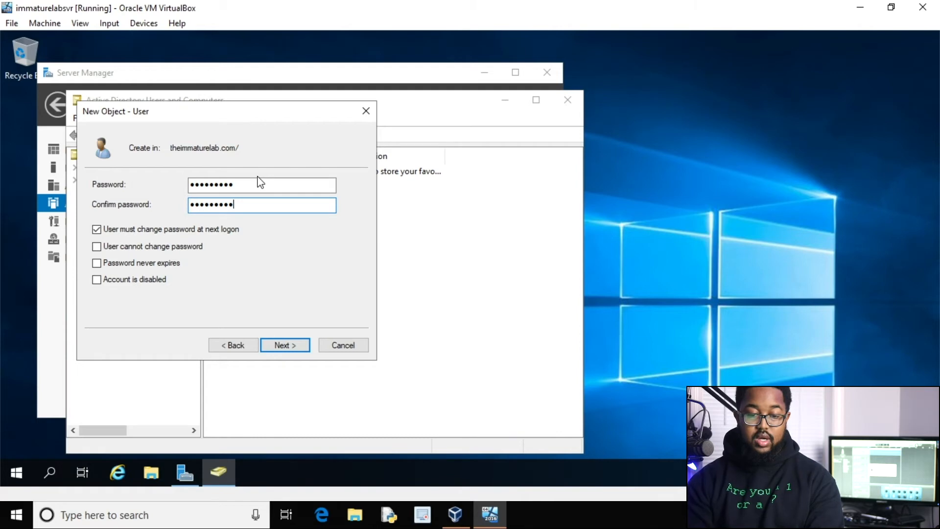
left_click(168, 246)
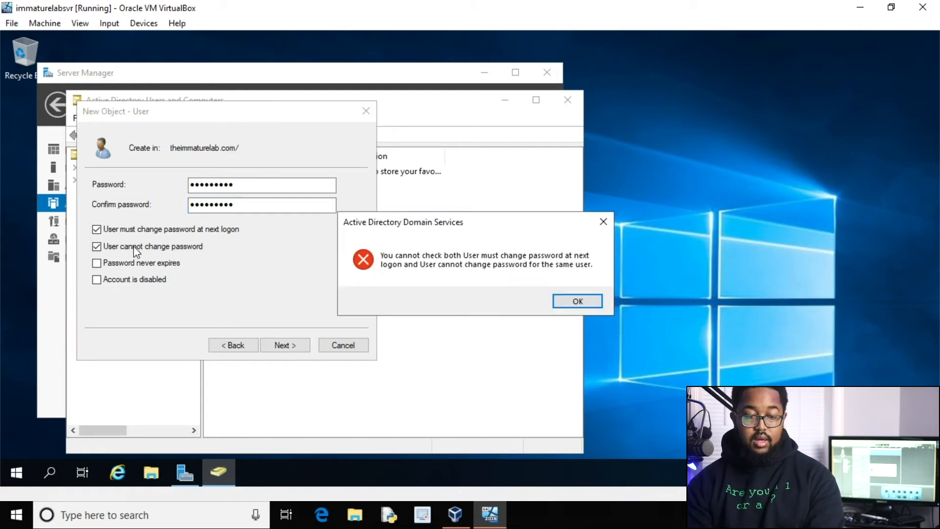
left_click(575, 300)
left_click(220, 230)
left_click(220, 231)
left_click(177, 247)
left_click(162, 264)
left_click(272, 343)
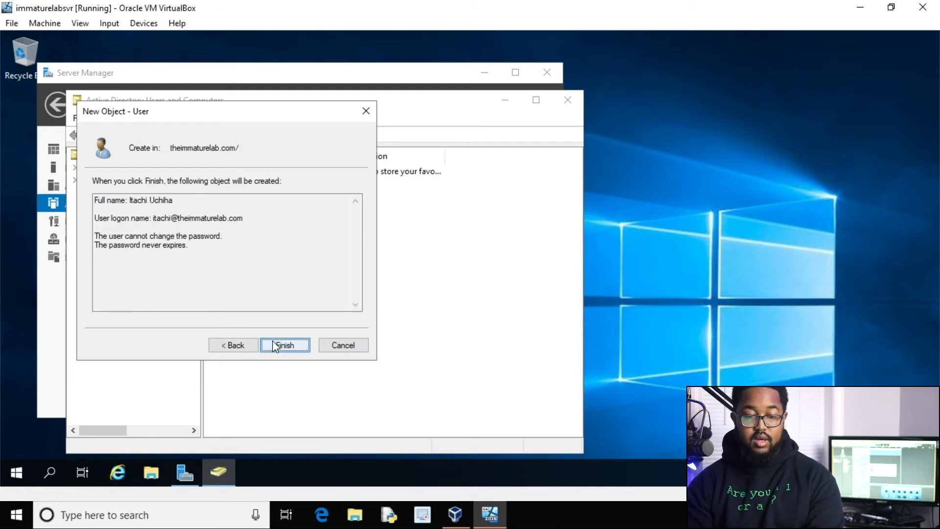
left_click(283, 342)
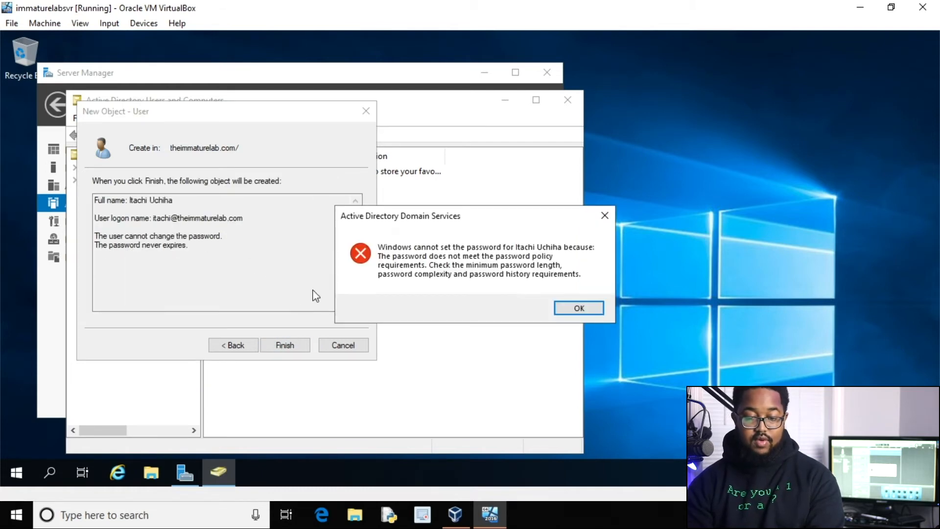
After the password policy error, go back and re-enter a policy-compliant password.
left_click(570, 308)
left_click(232, 345)
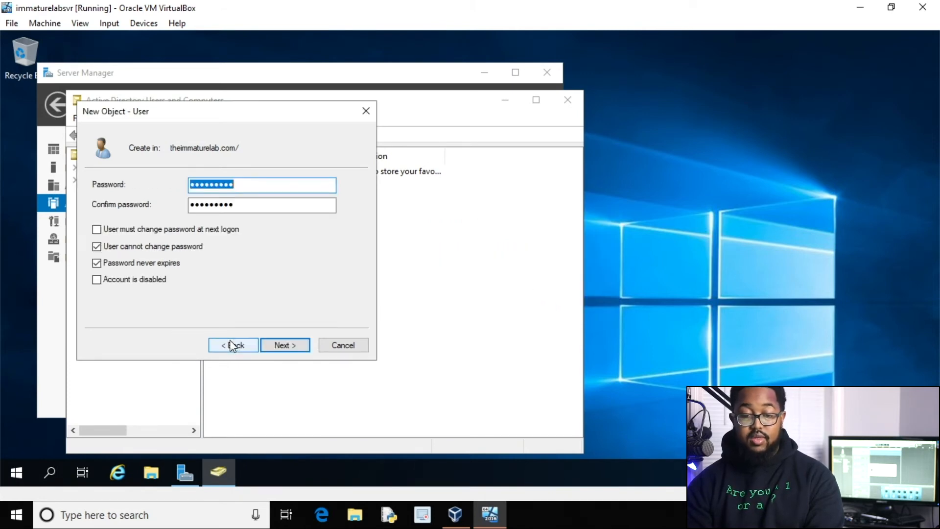
key("BackSpace")
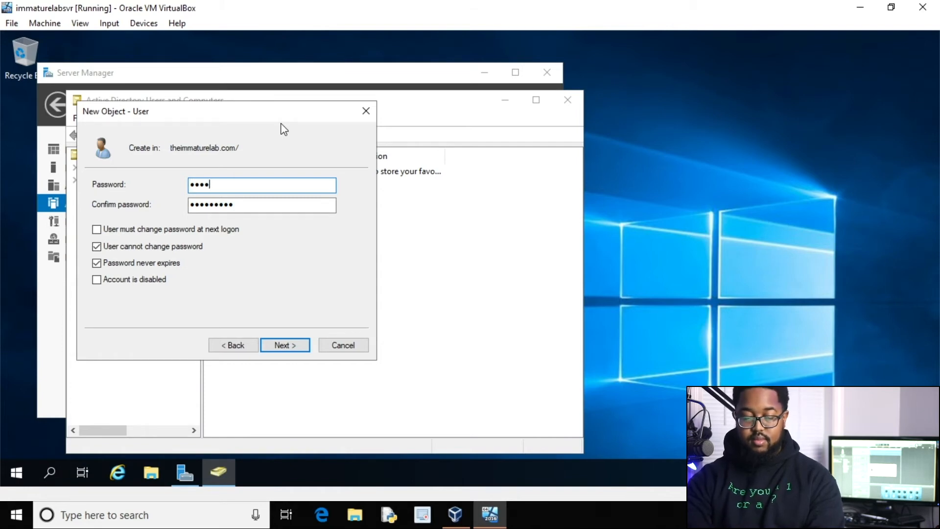
key("Tab")
type("Password123")
left_click(281, 345)
Finish creating the new user, then open the theimmaturelab.com Users container.
left_click(281, 346)
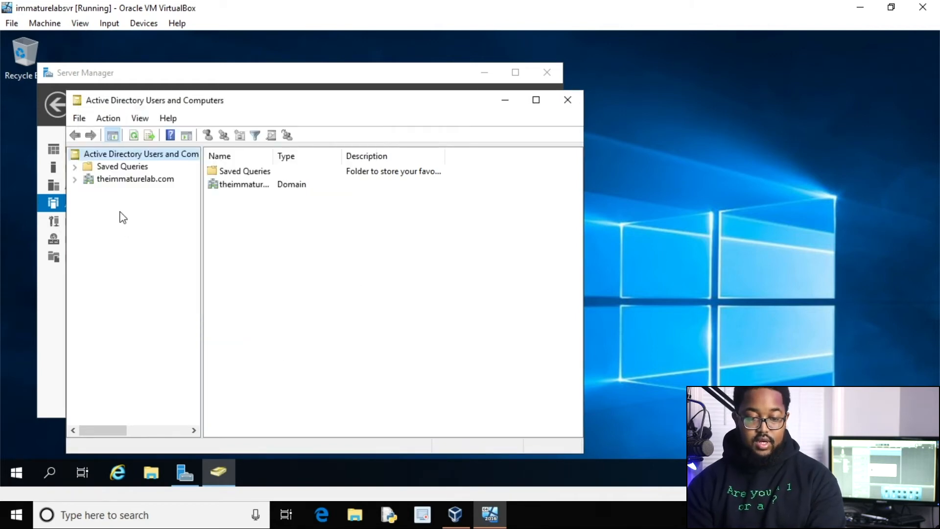
left_click(75, 180)
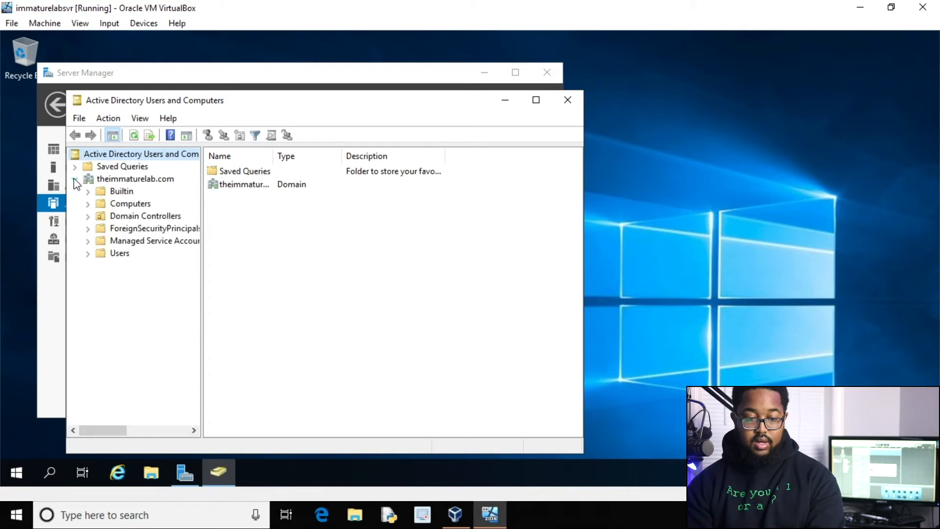
left_click(113, 253)
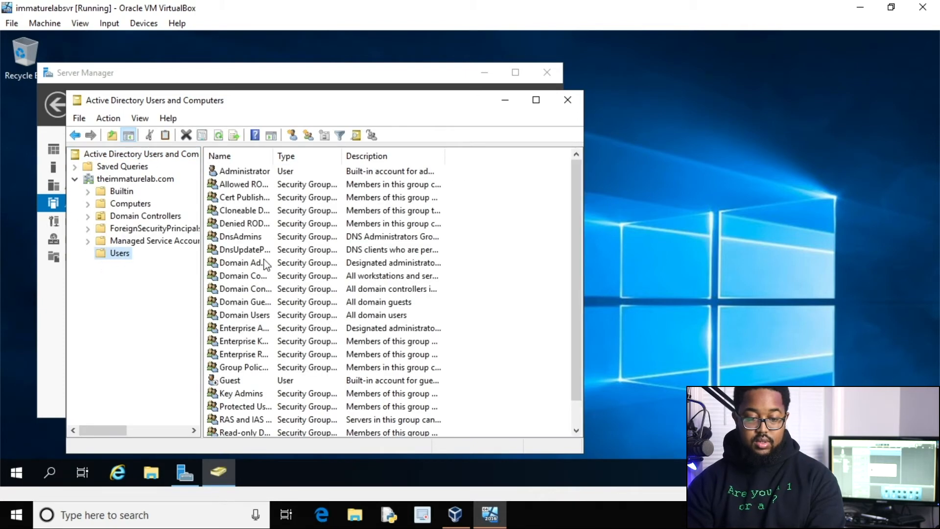
scroll(248, 289, "down", 1)
scroll(238, 345, "up", 1)
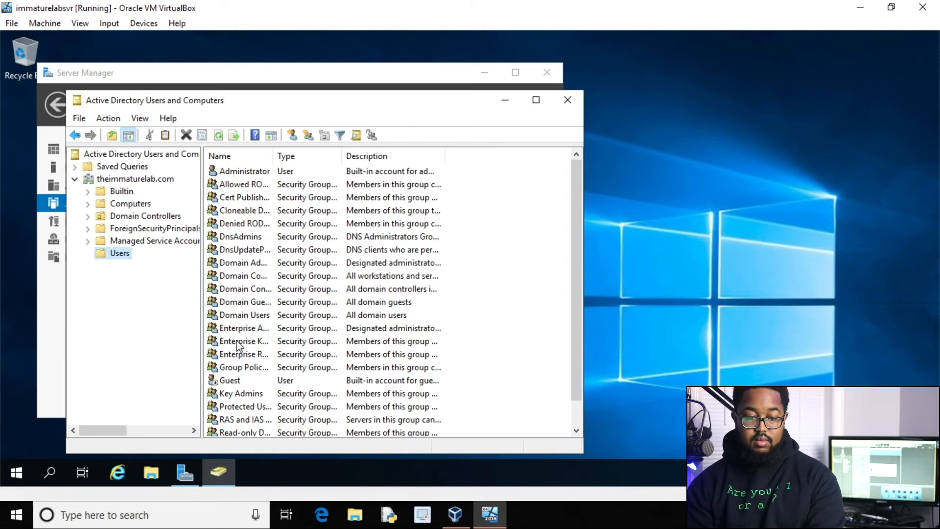
scroll(243, 342, "down", 1)
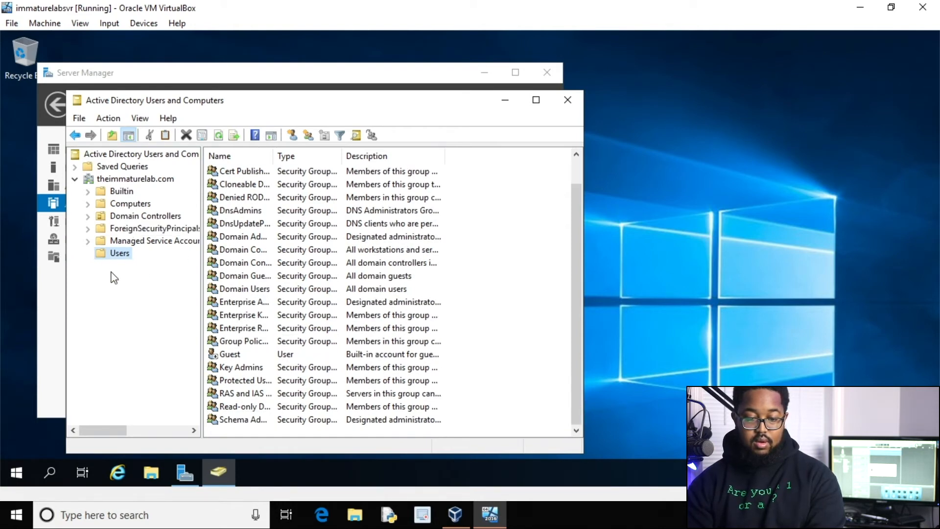
Refresh the Users container to list the Administrator, Guest and security group entries.
right_click(116, 253)
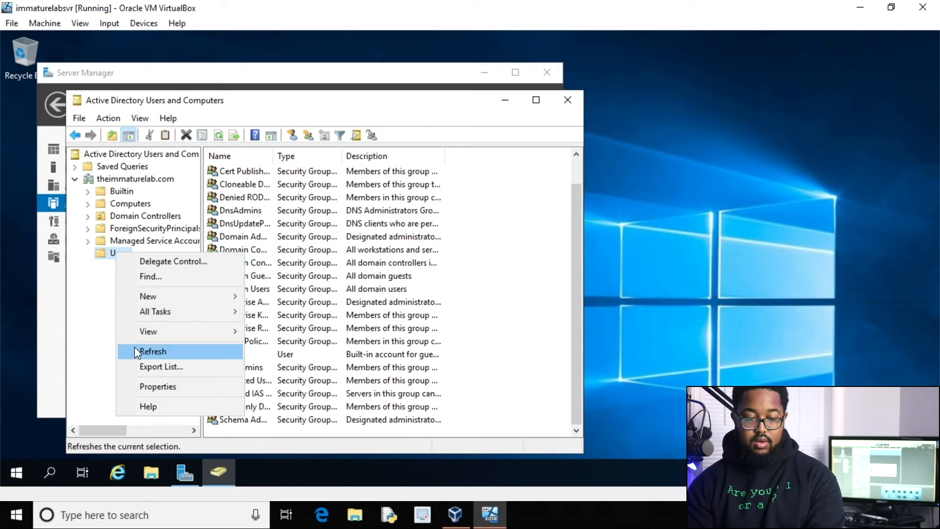
left_click(137, 351)
scroll(233, 286, "down", 1)
scroll(259, 289, "up", 1)
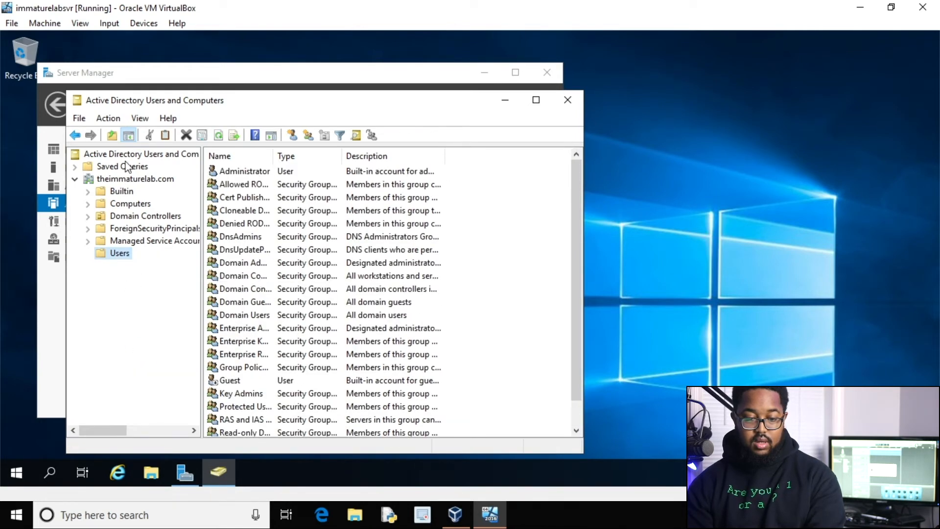
Use Find on theimmaturelab.com to locate and select the new user's account.
right_click(122, 180)
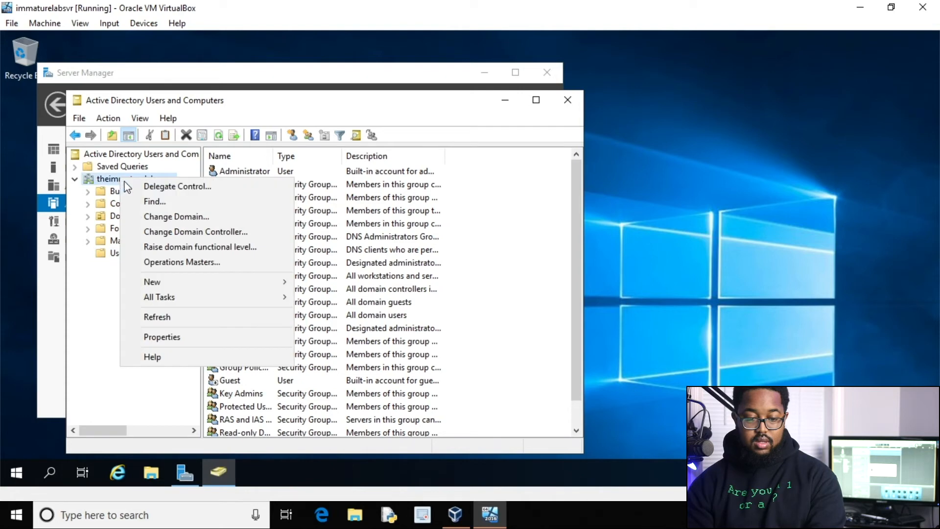
left_click(157, 201)
left_click(200, 225)
type("itachi")
key("Return")
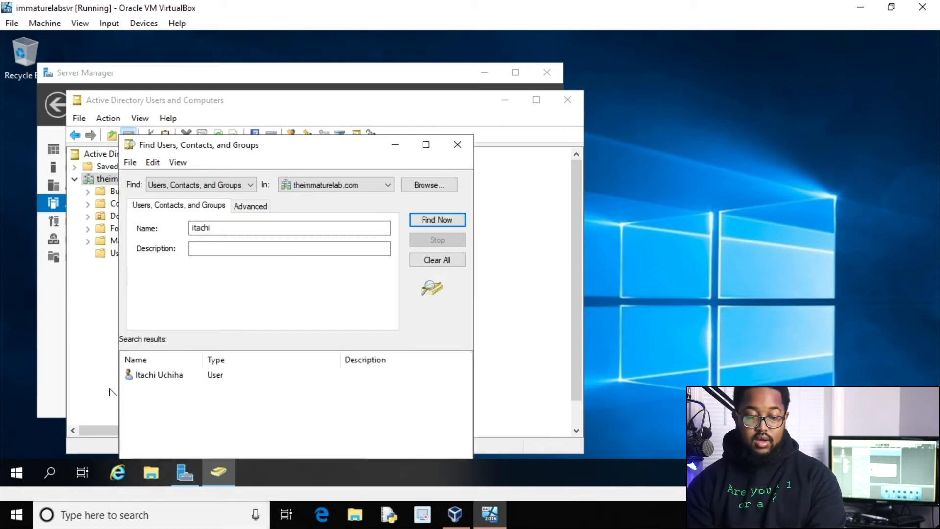
left_click(152, 378)
right_click(151, 377)
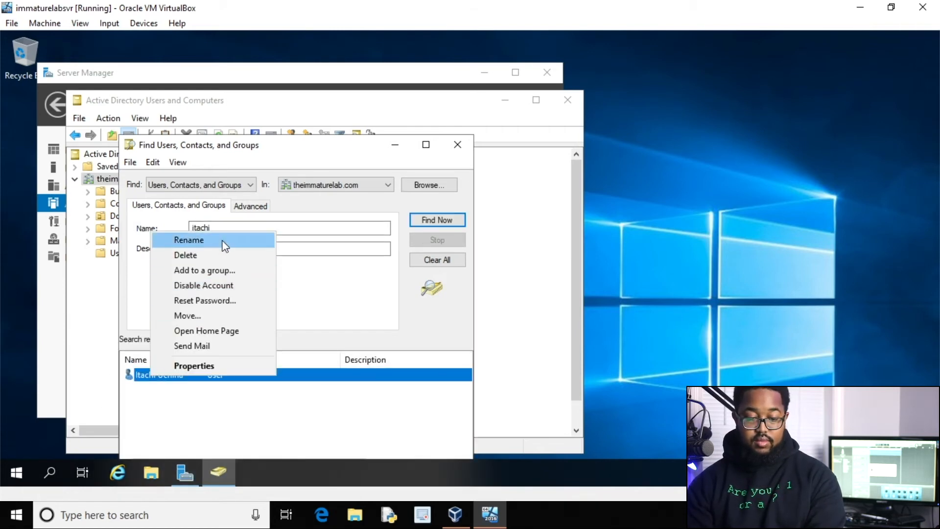
Add the account to the Administrators group, then close the Find window.
left_click(213, 270)
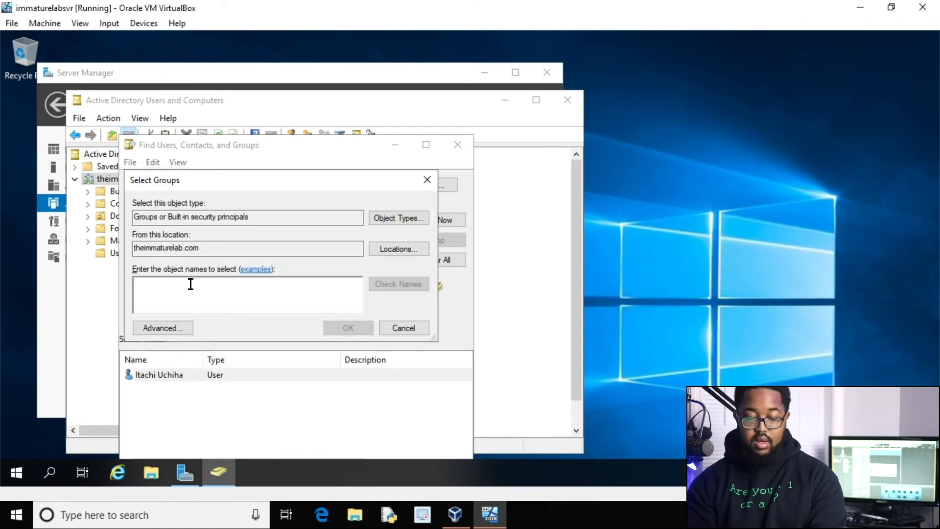
type("admin")
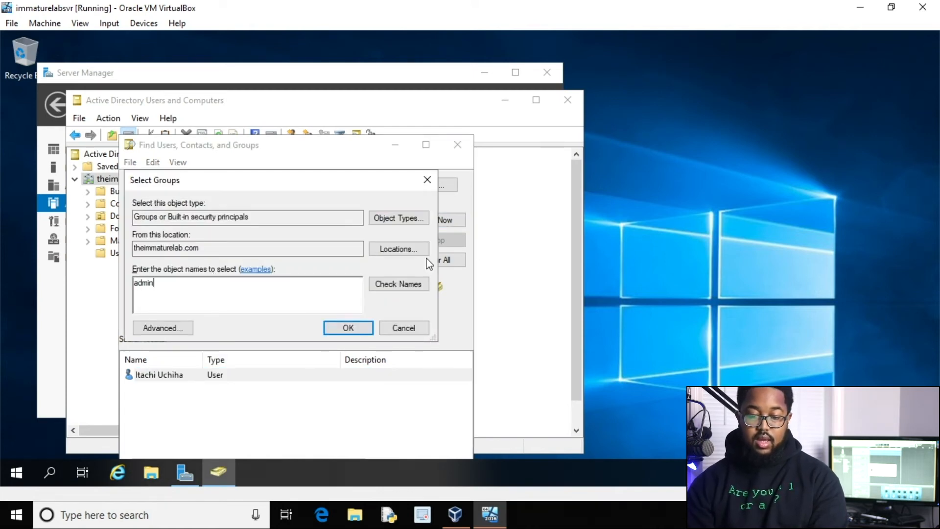
left_click(394, 284)
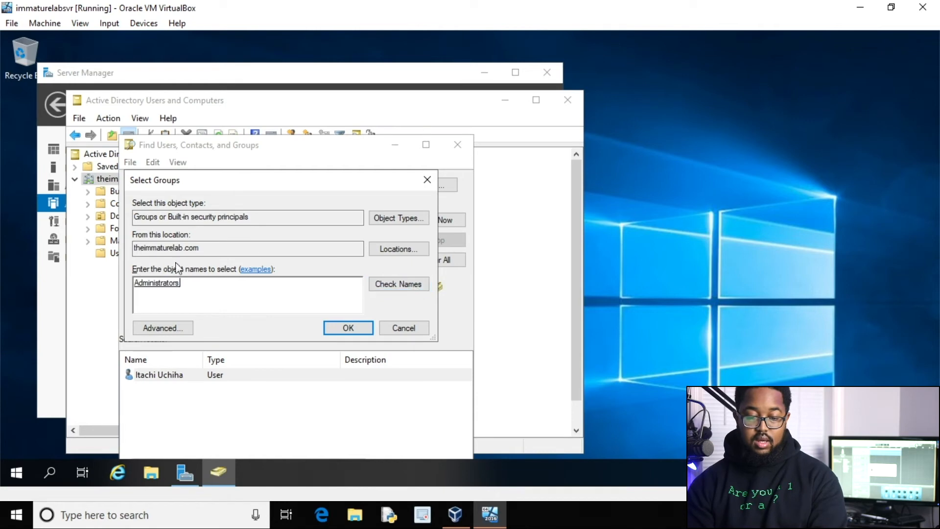
left_click(362, 325)
left_click(570, 301)
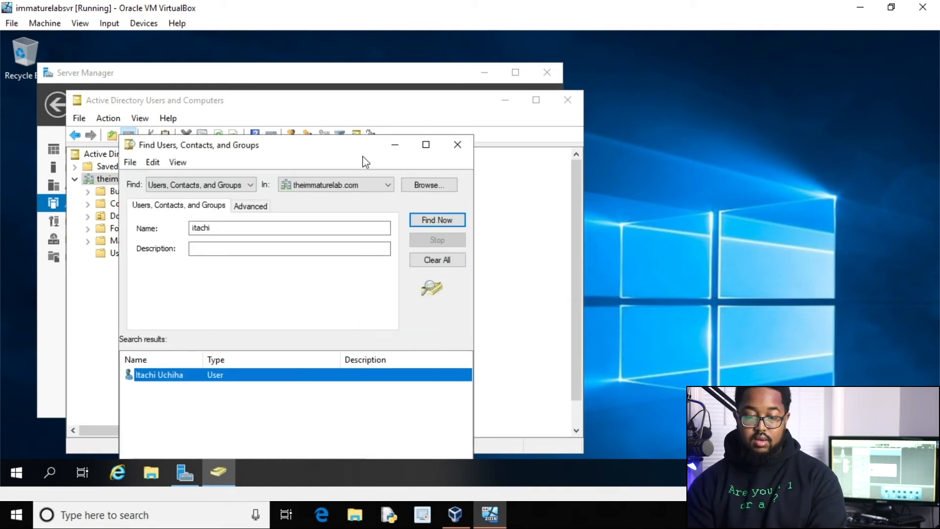
left_click(447, 146)
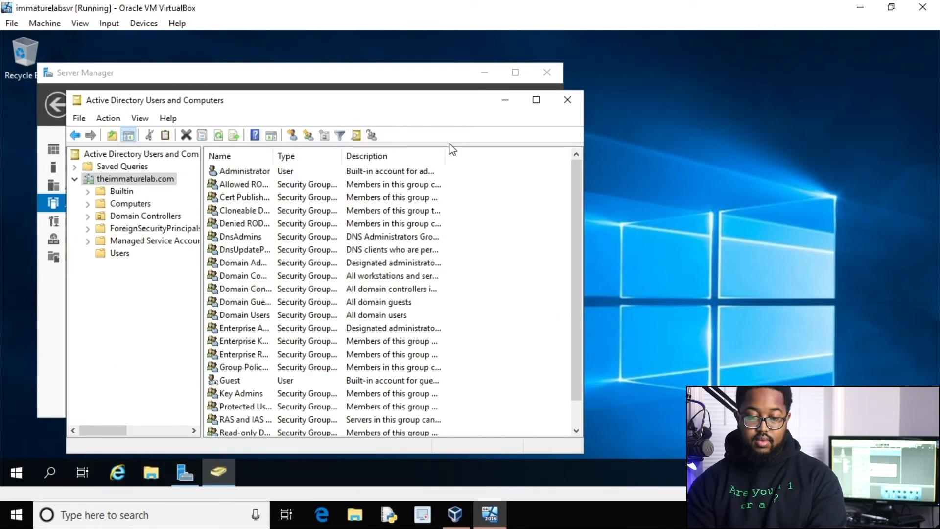
Minimise the server VM window and start the WINDOWS10TEST1 virtual machine.
left_click(860, 8)
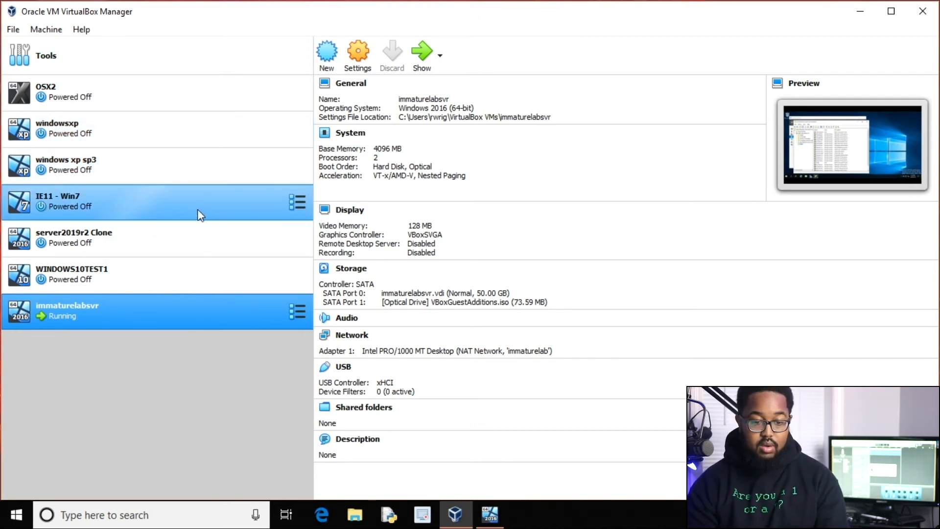
left_click(153, 266)
double_click(154, 272)
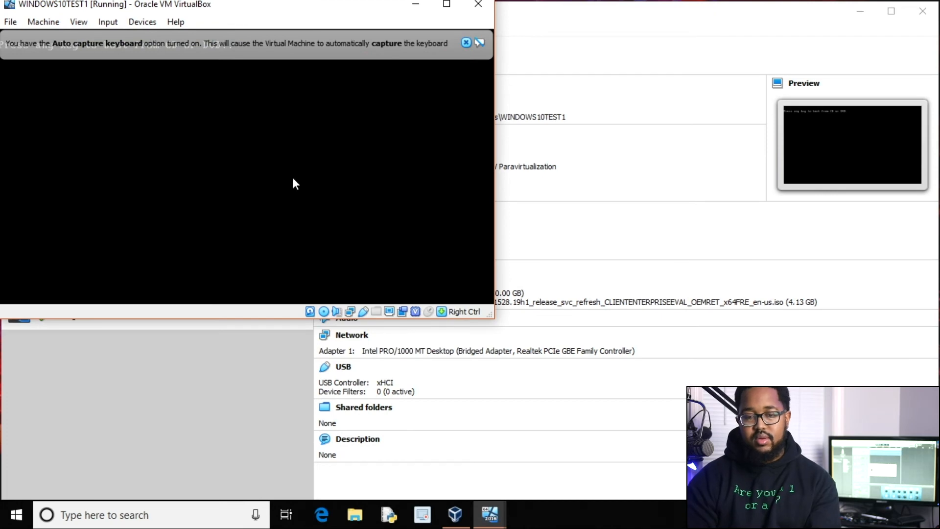
Boot WINDOWS10TEST1 from the Windows installation disc, then begin closing its window.
left_click(464, 43)
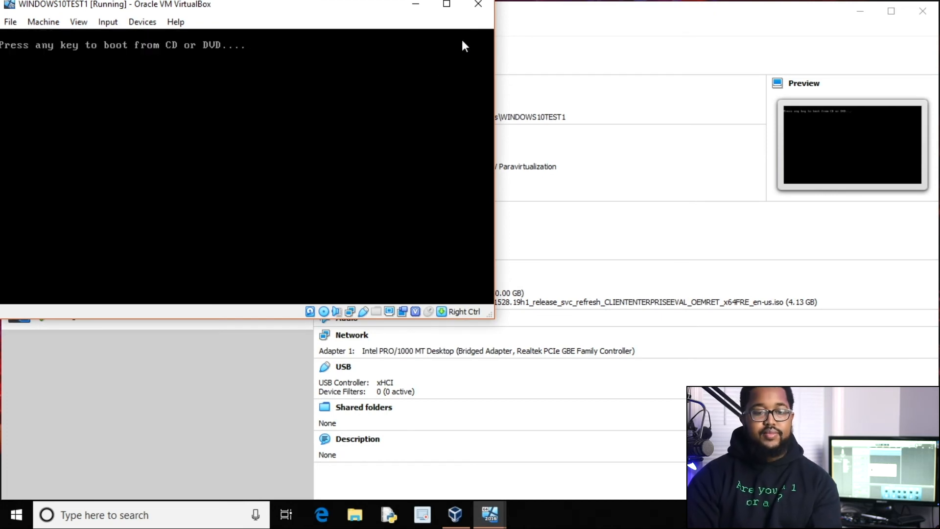
key("Return")
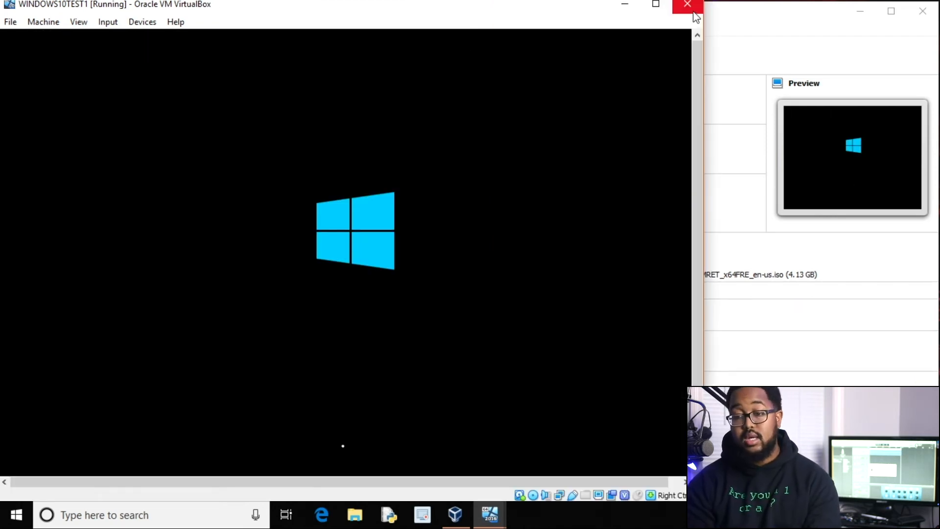
left_click(687, 4)
Power off WINDOWS10TEST1 and attach its first adapter to the 'immaturelab' NAT Network.
left_click(304, 292)
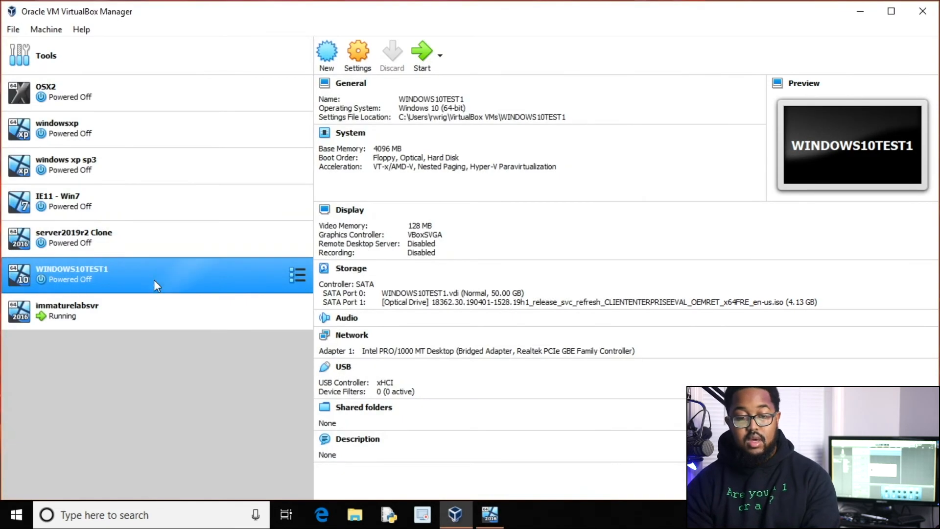
right_click(153, 280)
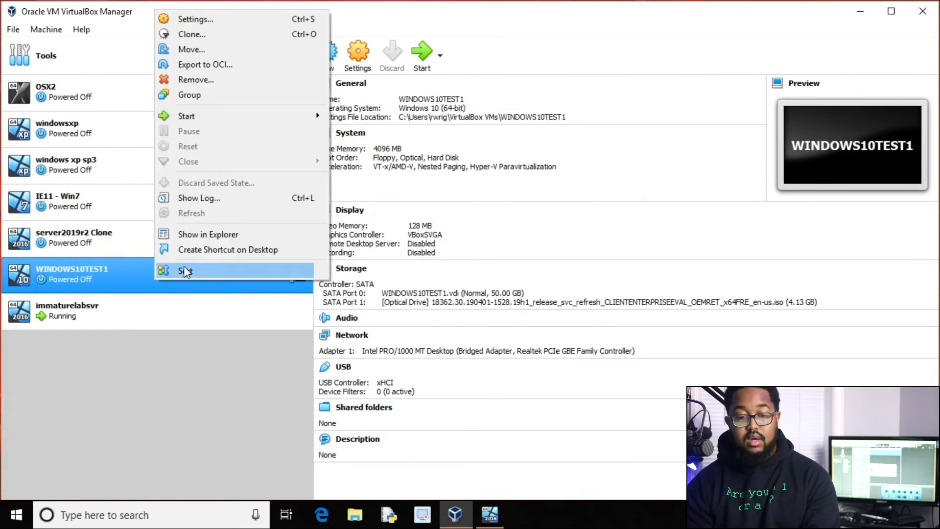
left_click(223, 18)
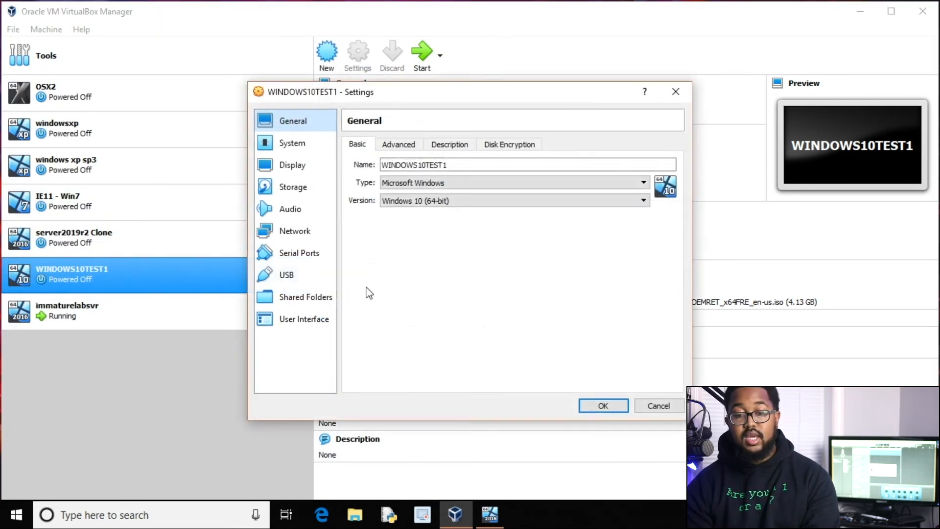
left_click(300, 231)
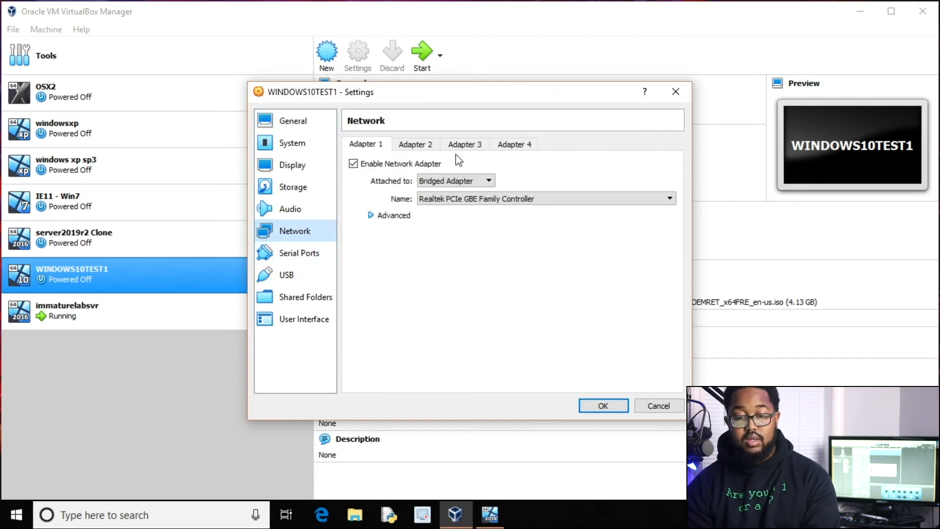
left_click(431, 145)
left_click(369, 144)
left_click(443, 182)
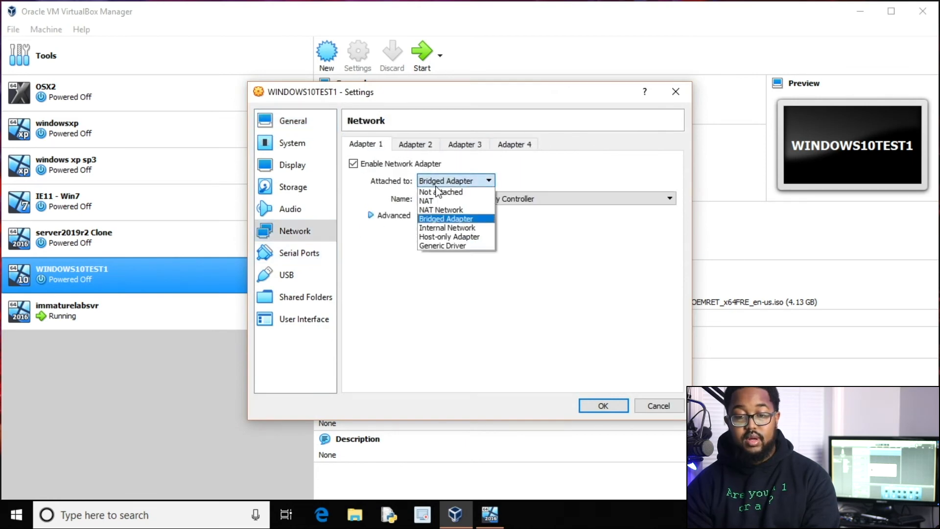
left_click(440, 209)
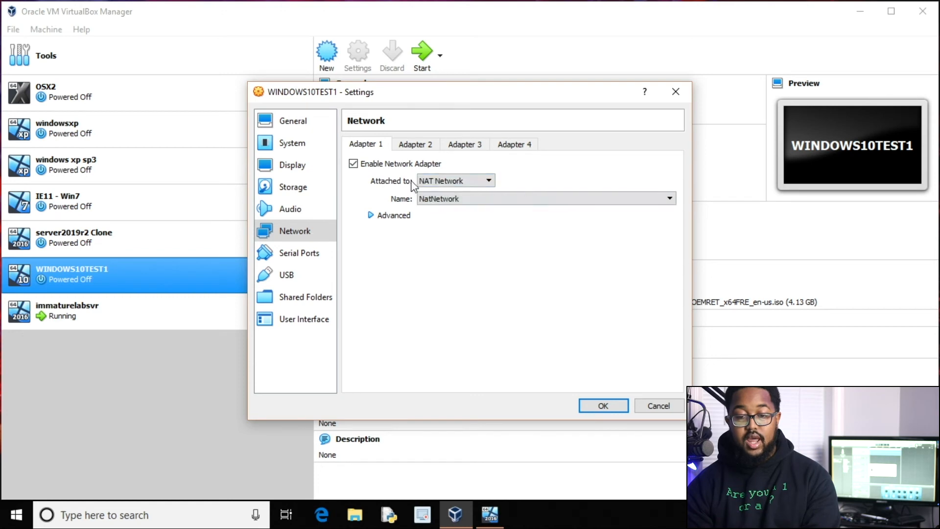
left_click(445, 200)
left_click(439, 219)
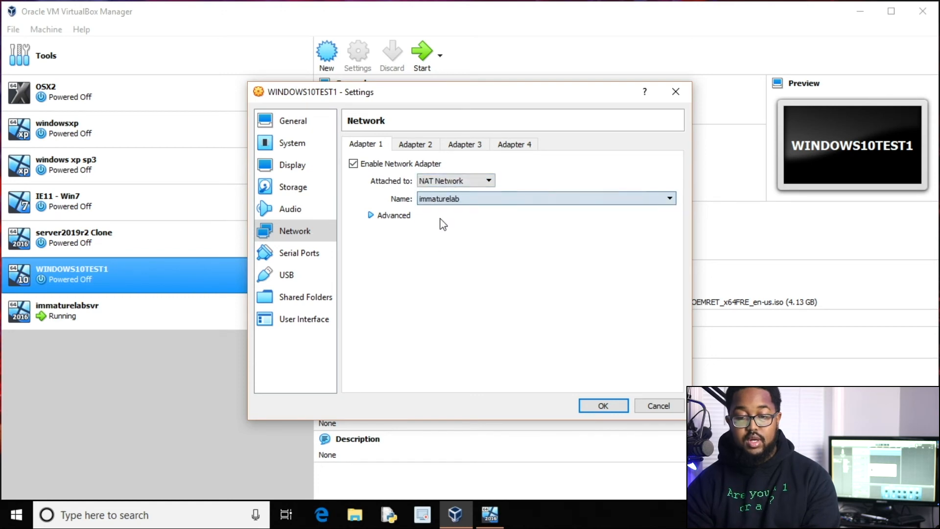
left_click(603, 405)
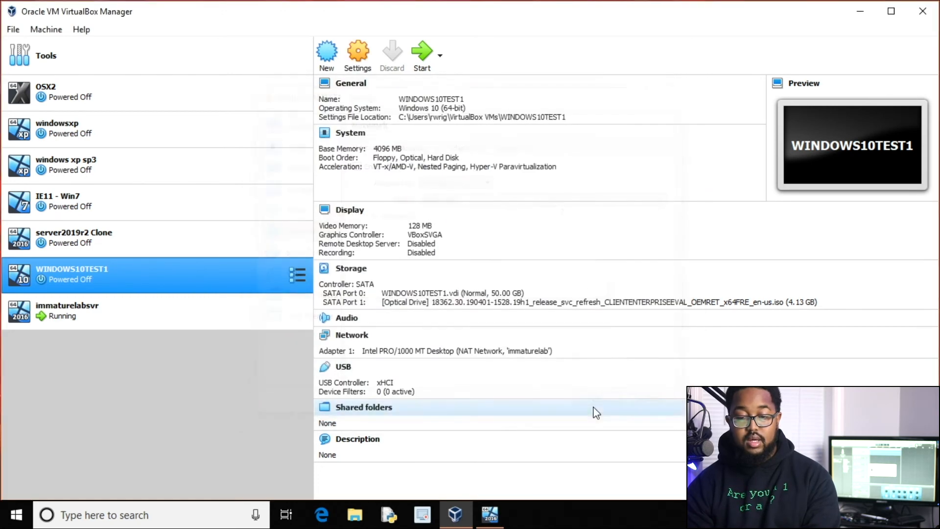
Restart WINDOWS10TEST1 and switch to its VM window from the taskbar.
double_click(218, 281)
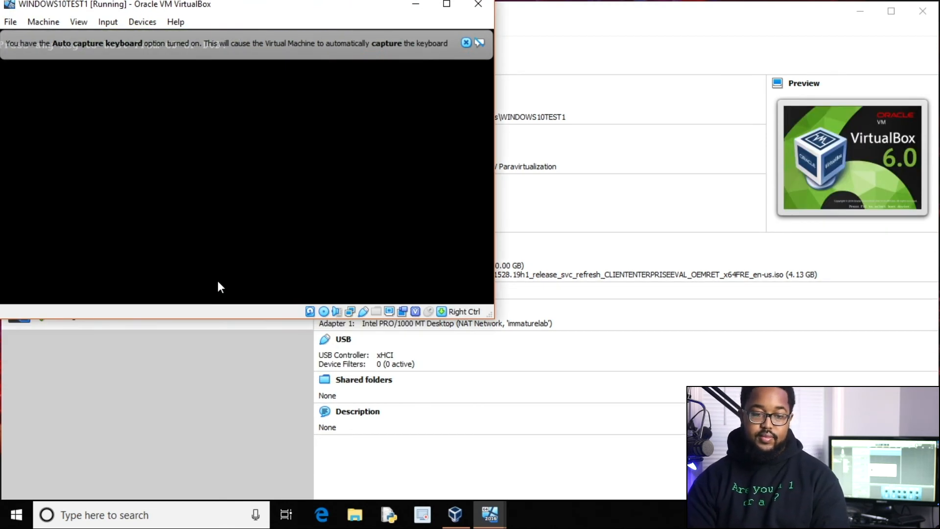
left_click(495, 509)
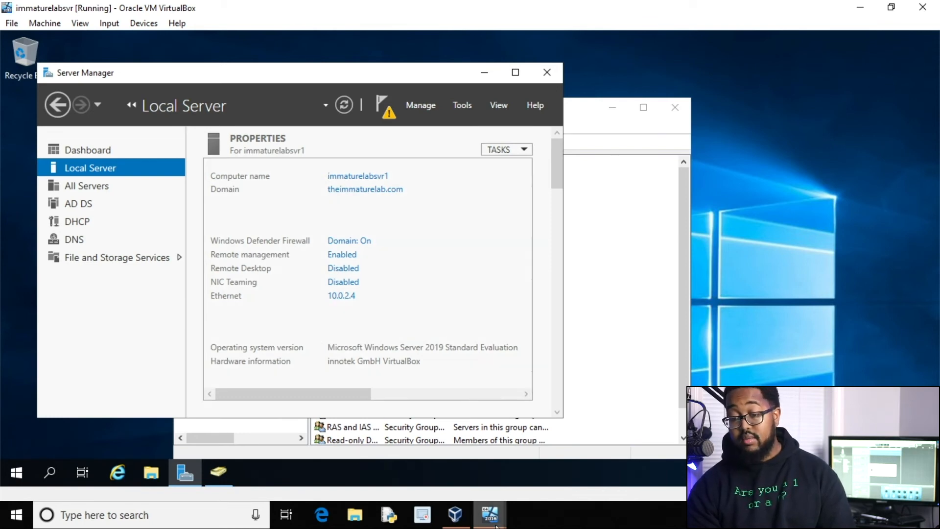
mouse_move(500, 512)
left_click(524, 496)
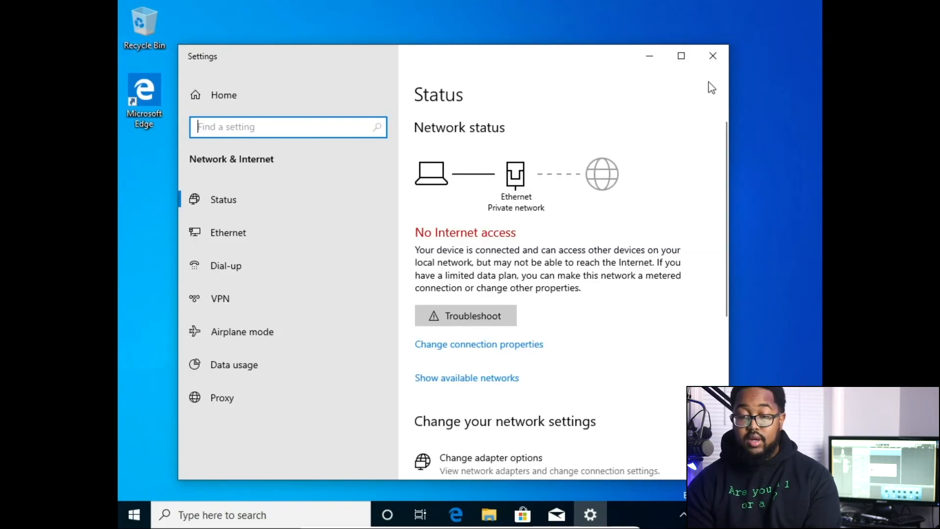
Set the Ethernet adapter's IPv4 preferred DNS server to 10.0.2.4.
left_click(529, 473)
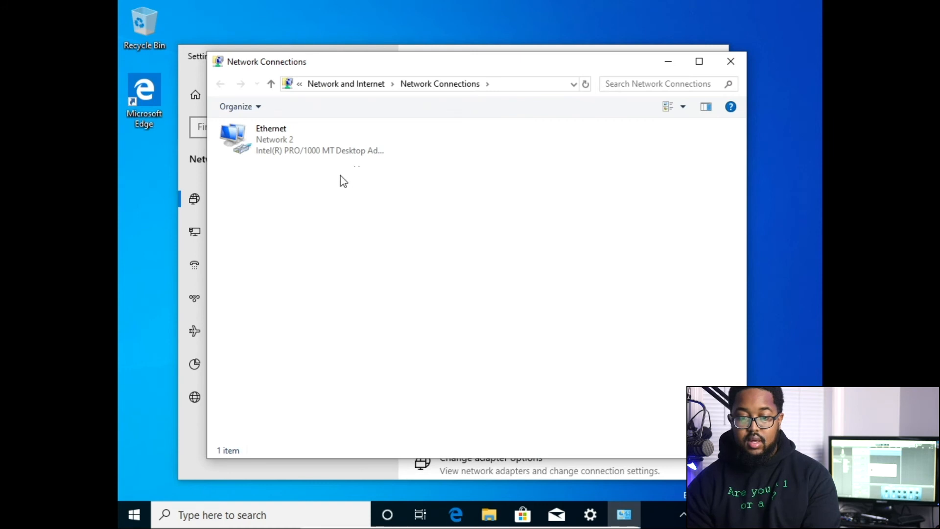
left_click(310, 149)
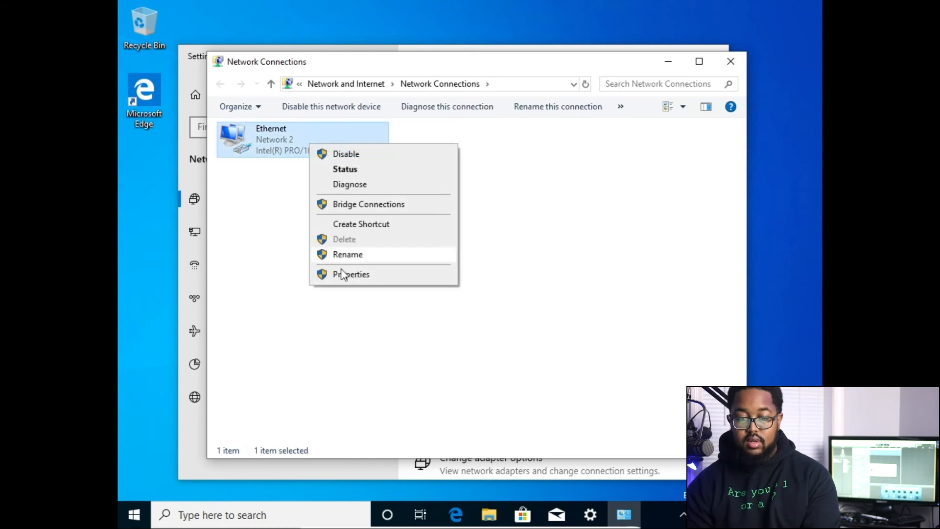
left_click(342, 273)
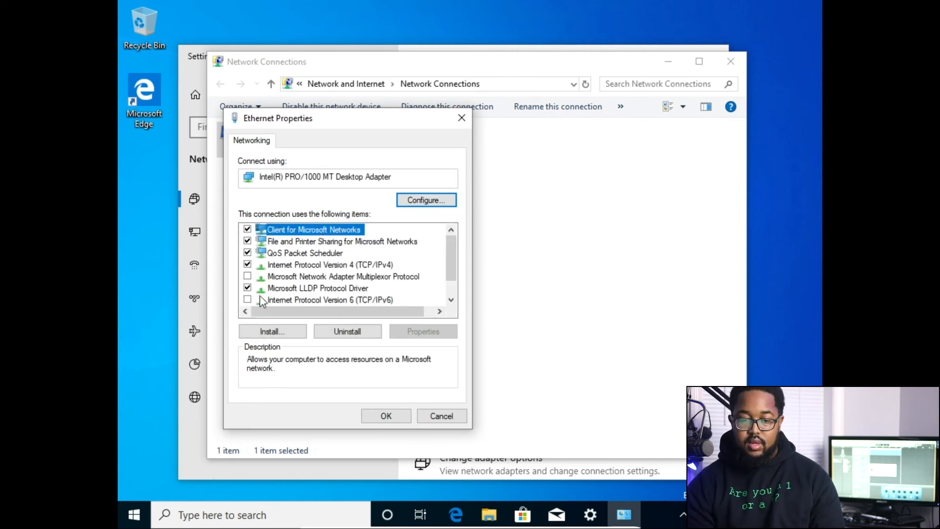
left_click(273, 265)
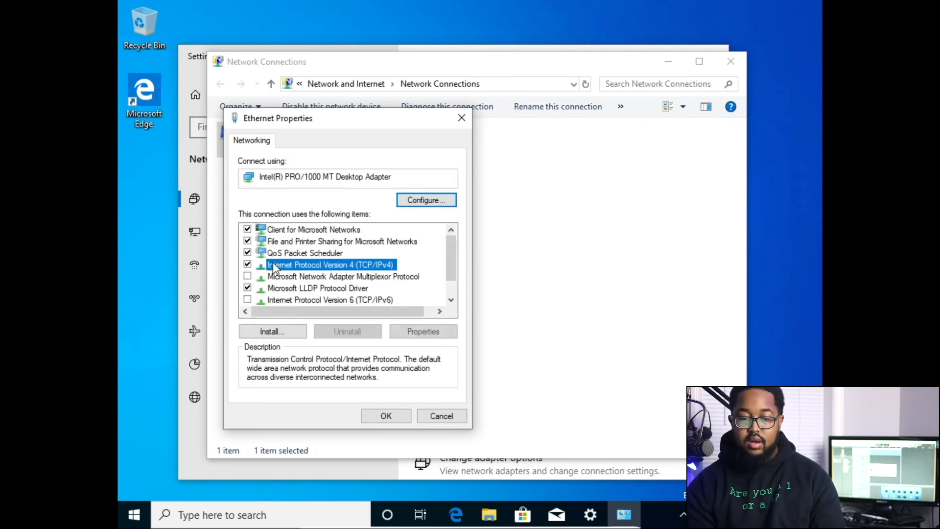
left_click(409, 333)
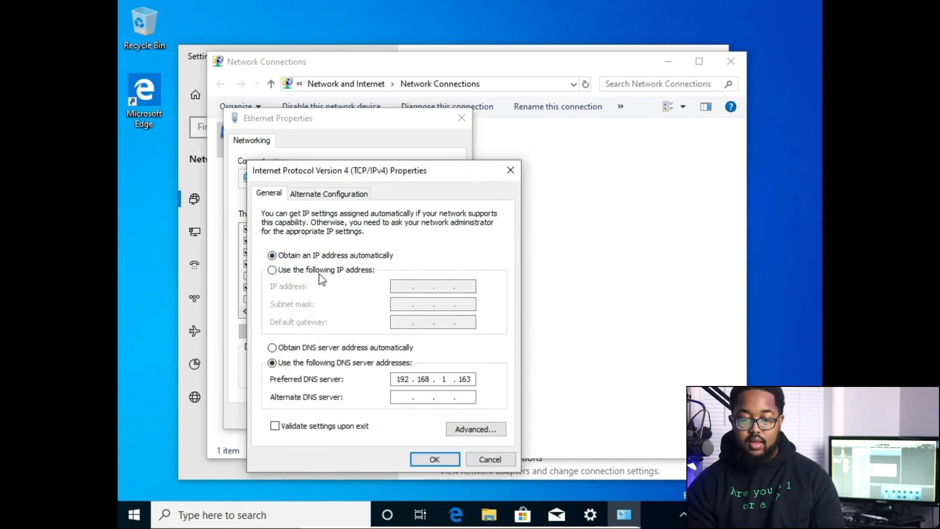
double_click(402, 380)
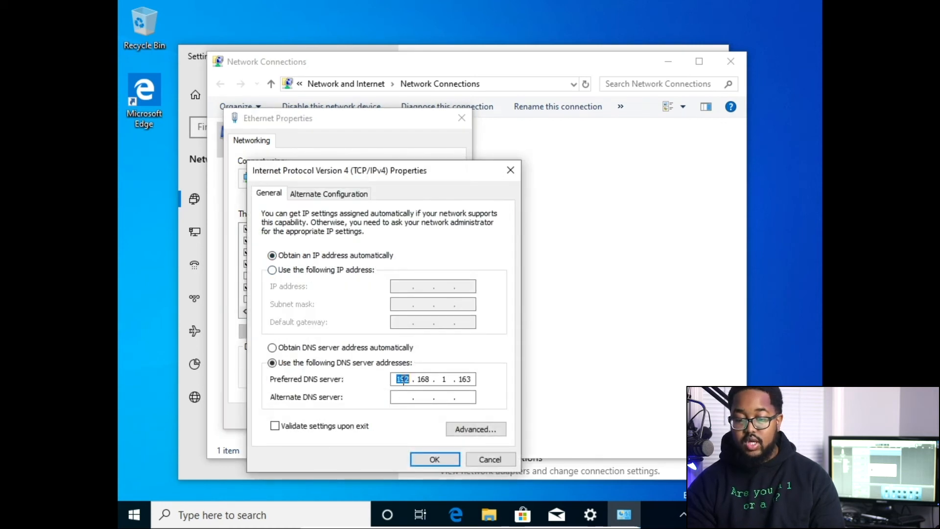
type("10 . 0 . 2 . 4")
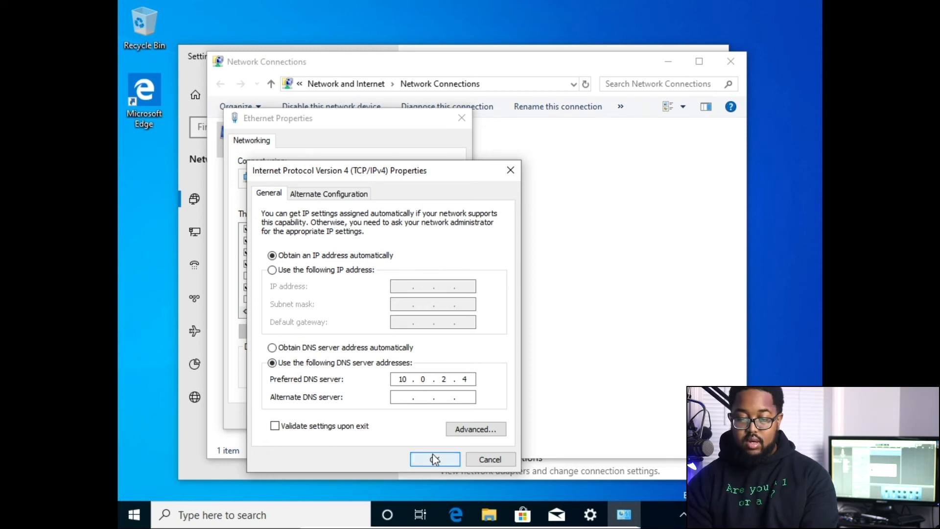
left_click(434, 458)
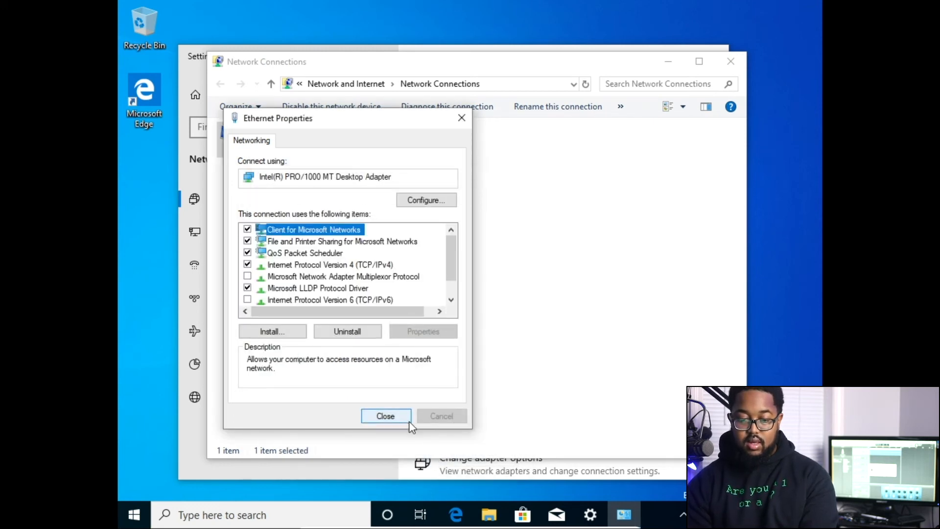
Close the Ethernet properties, Network Connections and Network Settings windows.
left_click(409, 420)
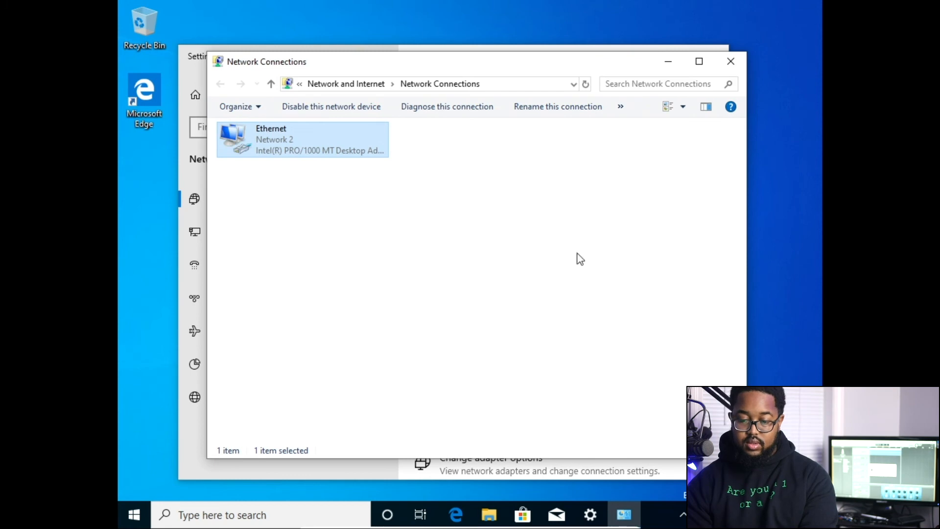
left_click(739, 66)
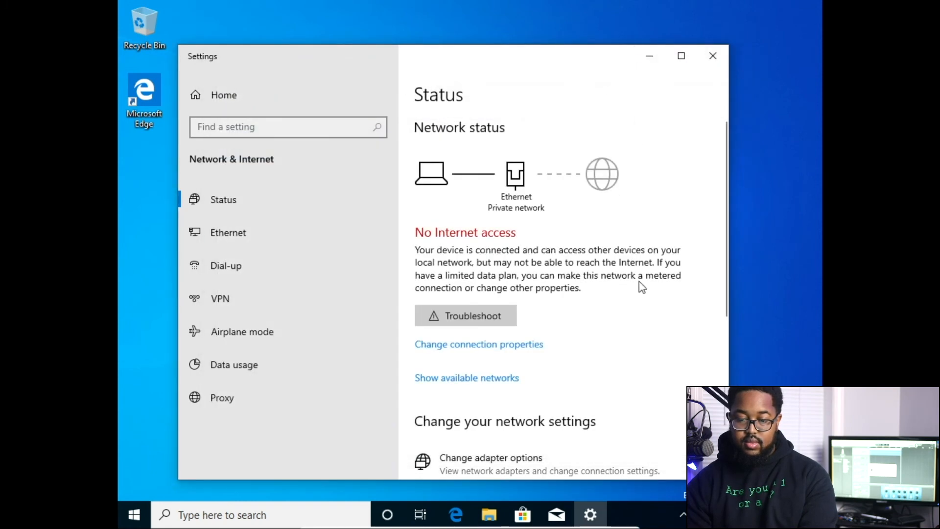
left_click(720, 54)
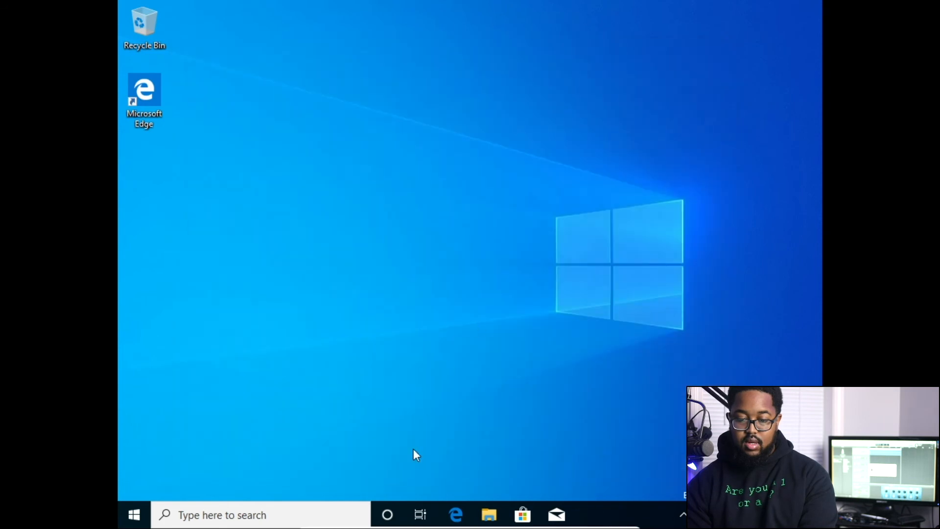
Open System Properties for This PC to reach the computer name settings.
left_click(490, 515)
right_click(260, 275)
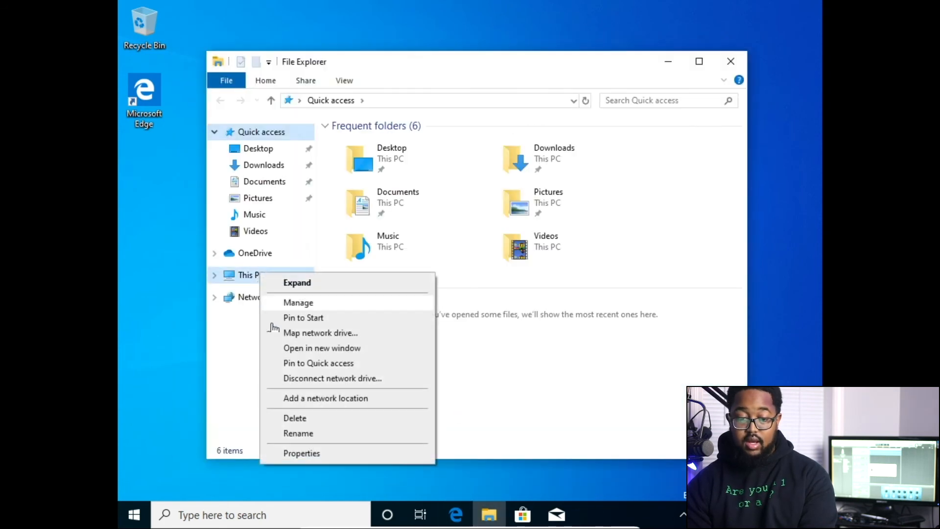
left_click(312, 452)
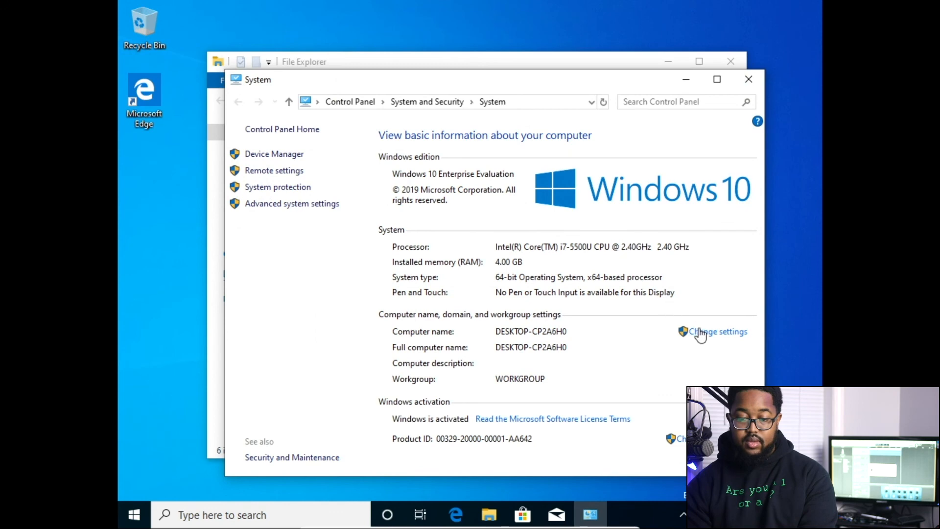
left_click(705, 333)
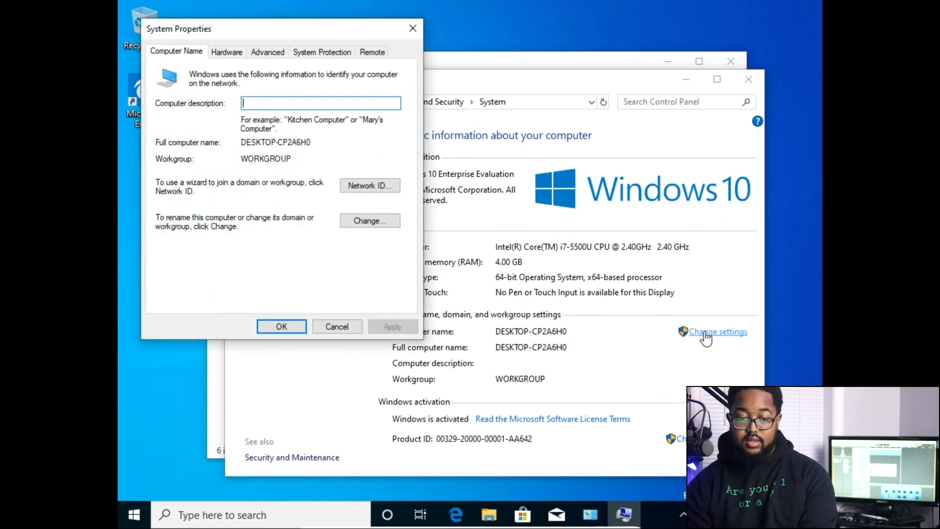
Set the computer to be a member of the domain theimmaturelab.com and confirm.
left_click(367, 221)
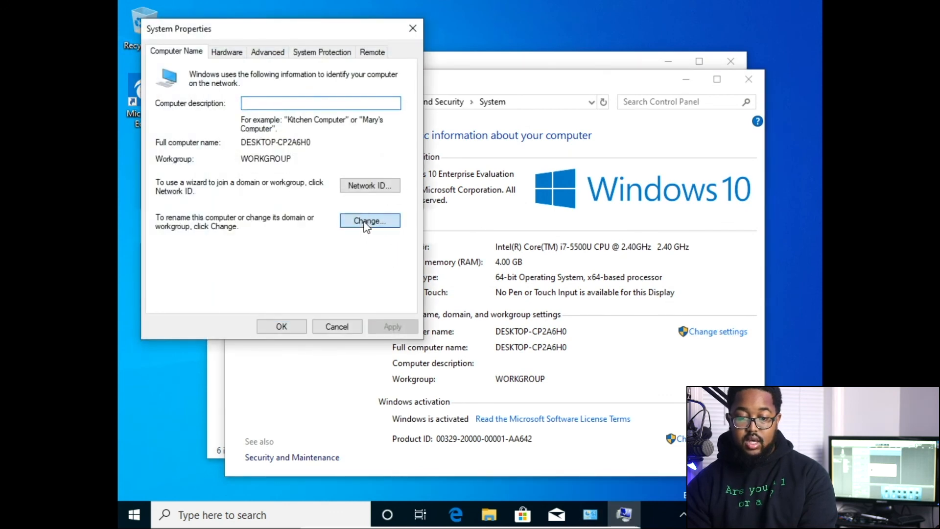
left_click(202, 215)
left_click(209, 226)
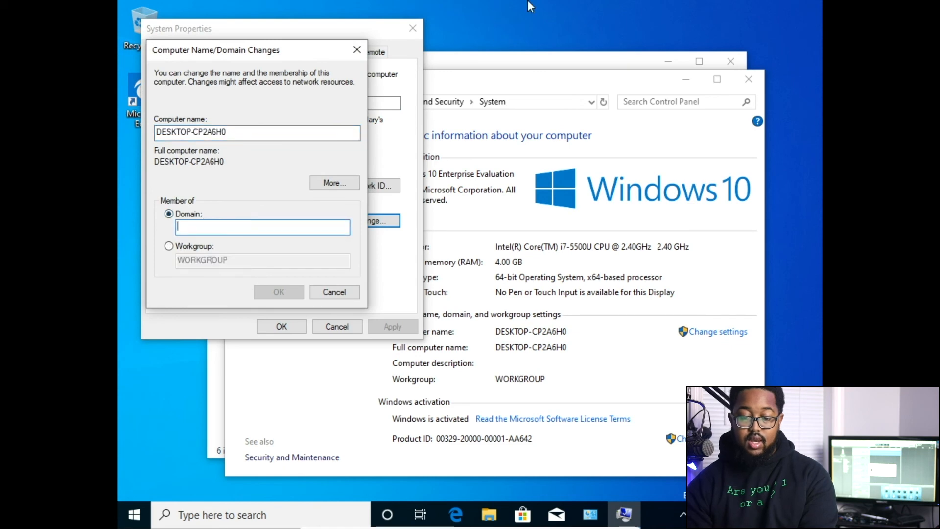
type("theimm")
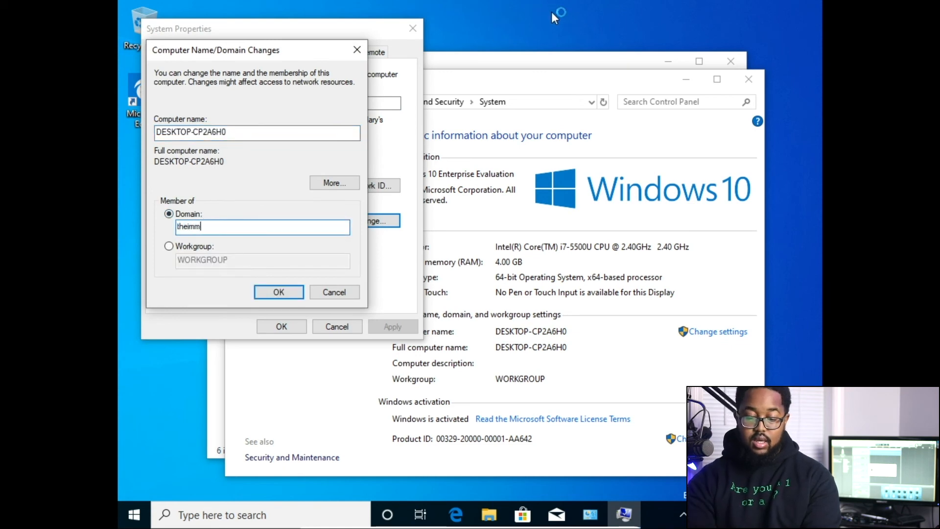
type("aturela")
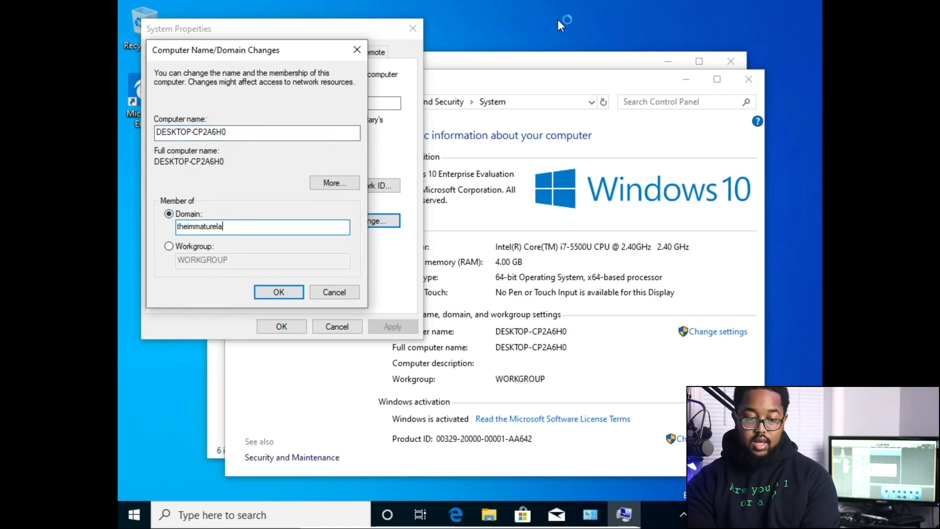
type("b.com")
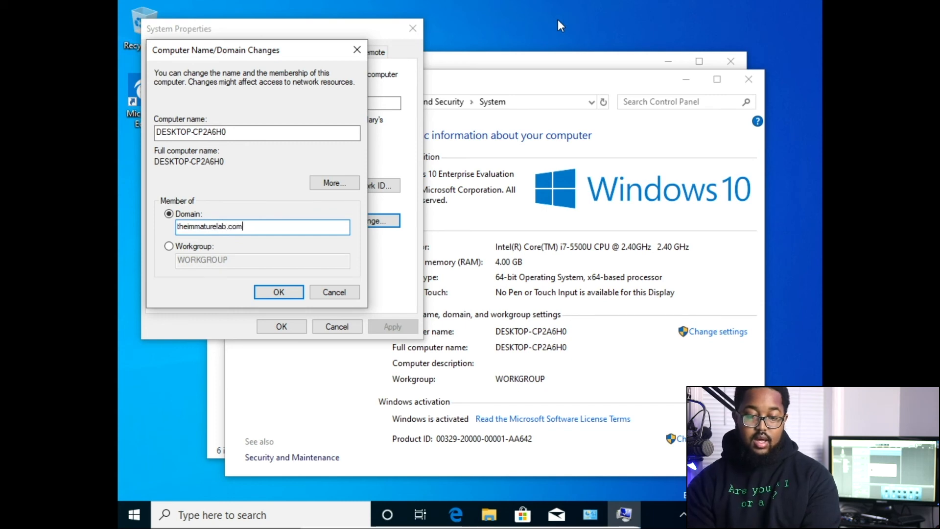
left_click(295, 292)
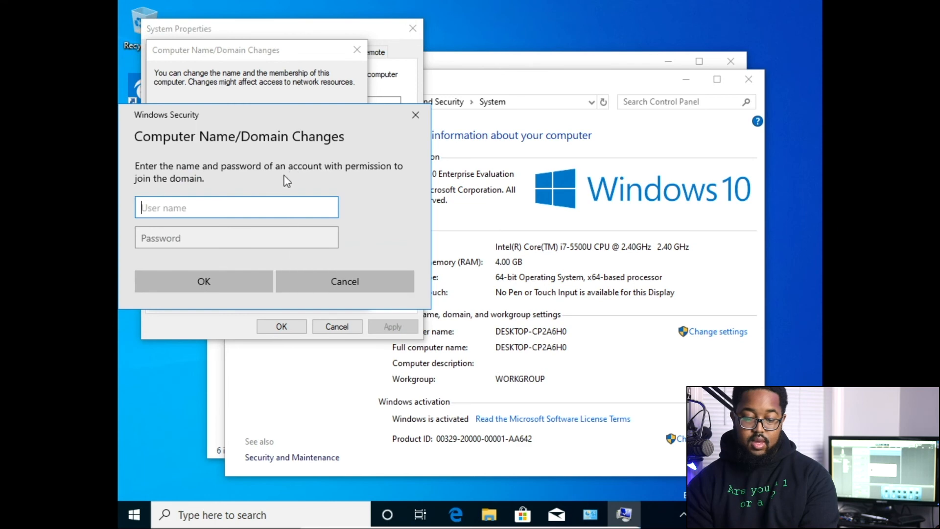
Enter the domain admin username and password, then acknowledge the welcome and restart messages.
type("itachi")
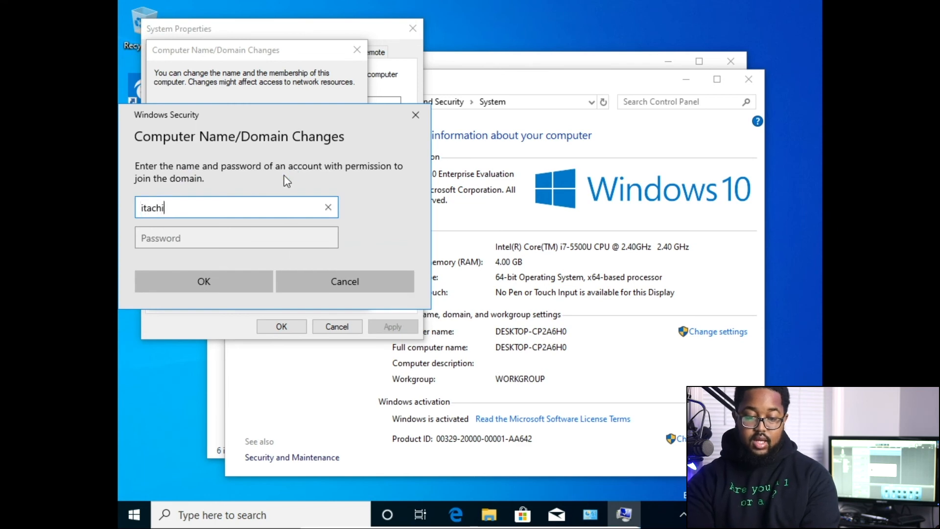
key("Tab")
type("********")
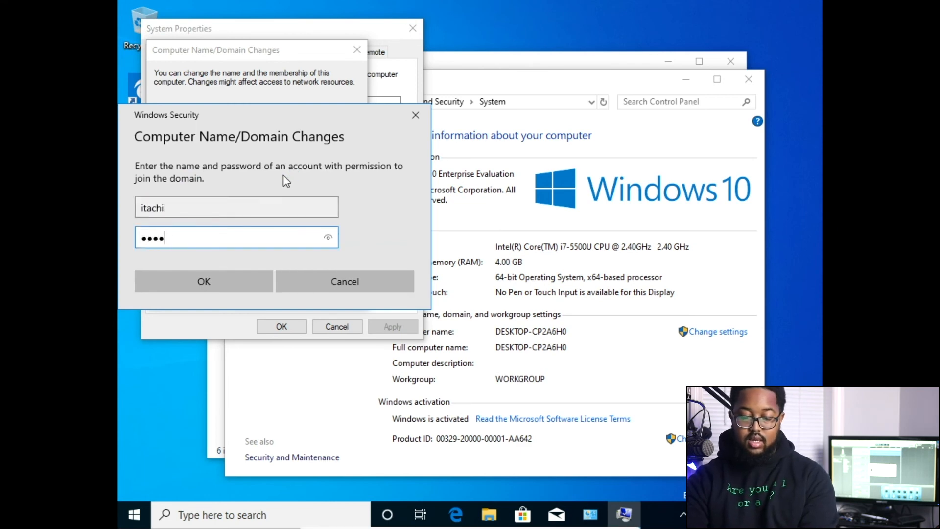
type("****")
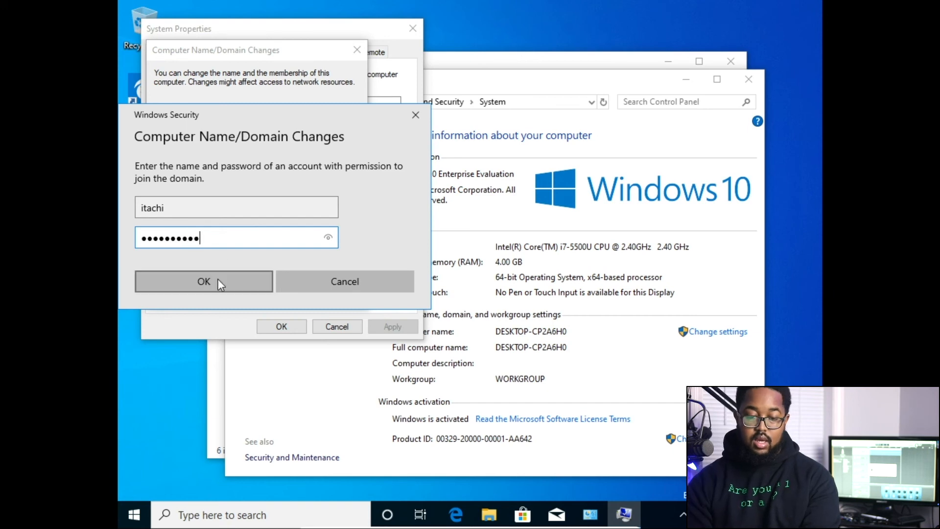
left_click(214, 289)
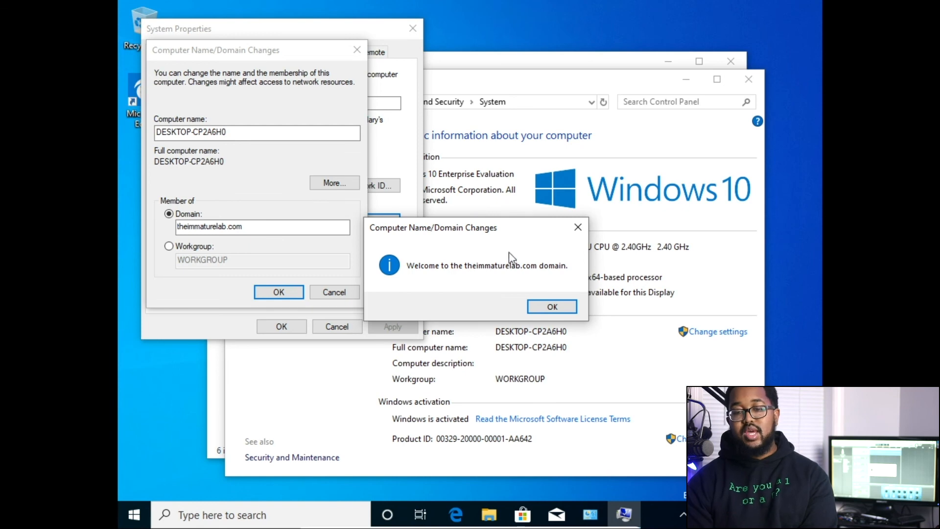
left_click(539, 307)
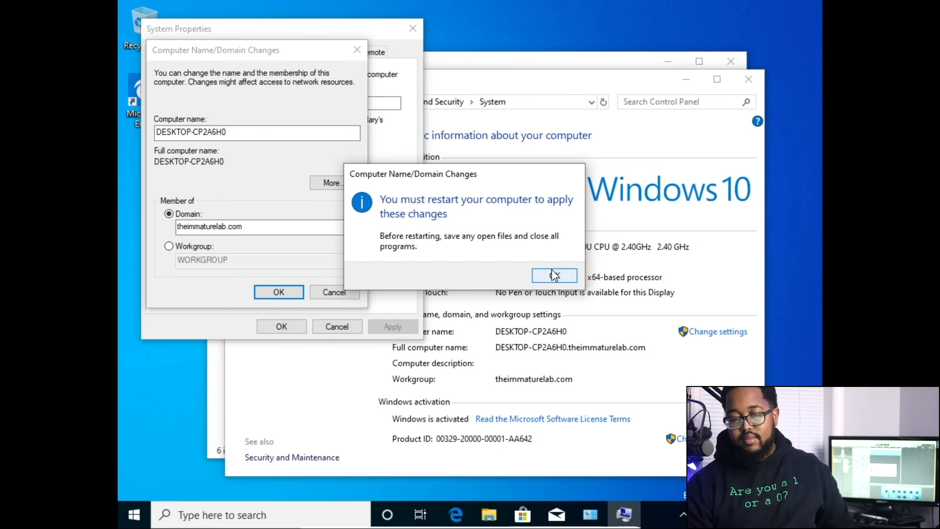
left_click(554, 275)
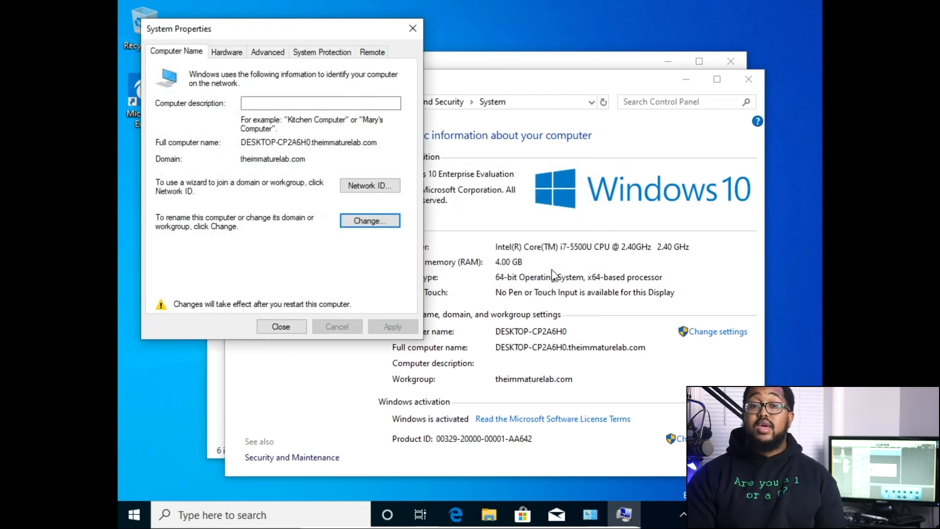